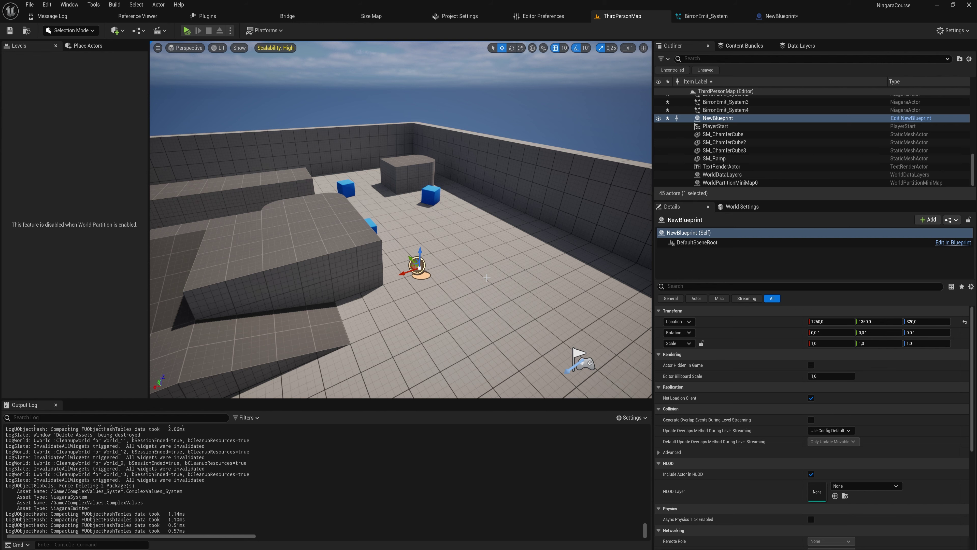
Step: Open the Content Drawer showing BirronEmit, BirronEmit_System, NewBlueprint and NewNiagaraSystem
key(ctrl+space)
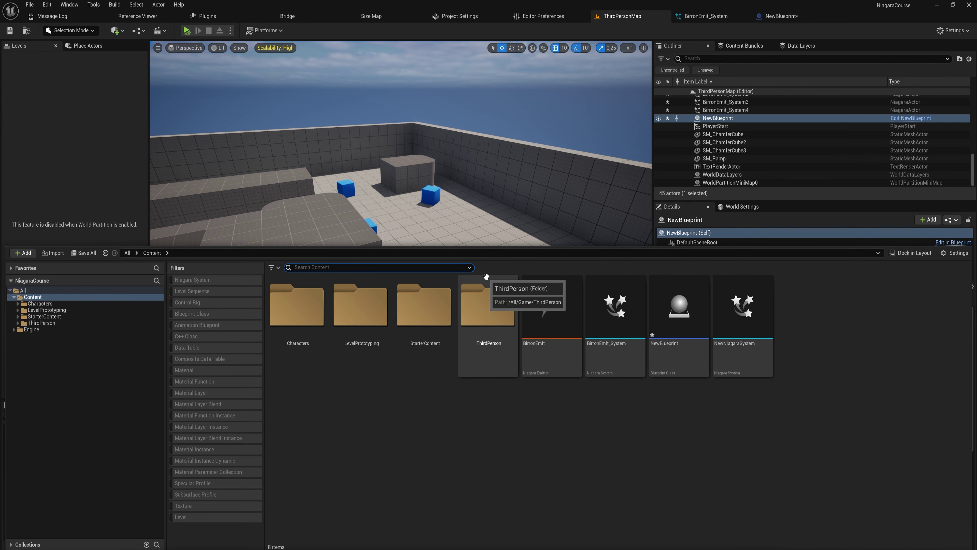
Step: Open the BirronEmit emitter and inspect its Scale Ribbon Width float curve
double_click(557, 342)
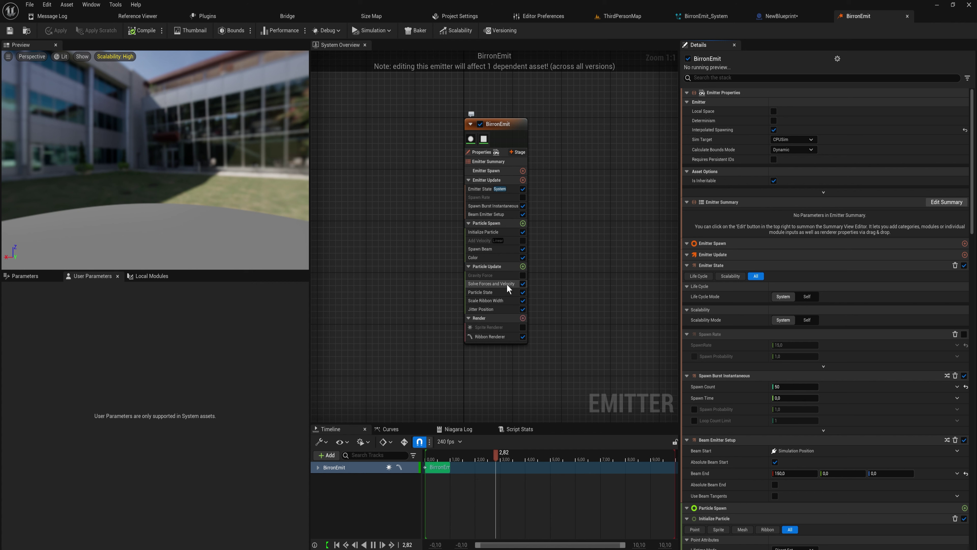
click(496, 304)
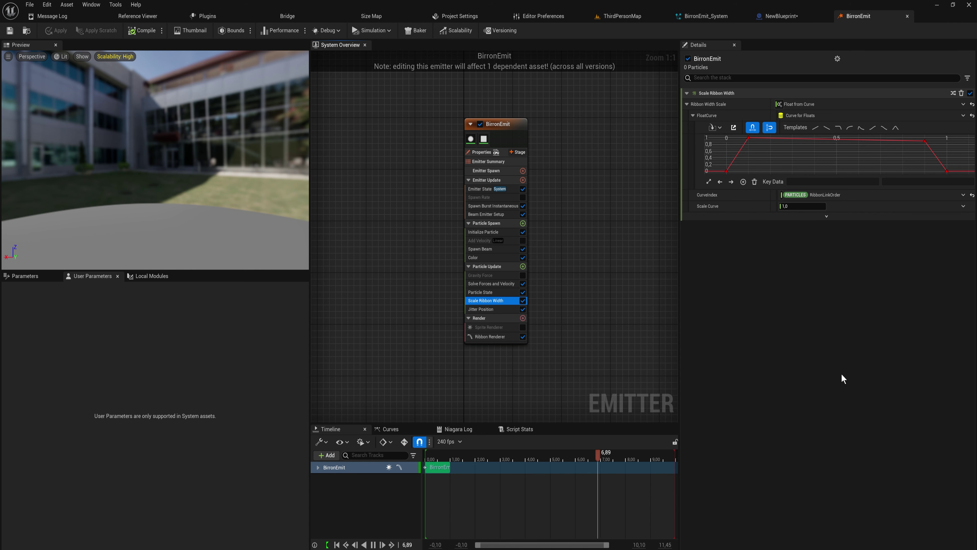
key(ctrl+space)
Step: Create an Empty-template Niagara emitter named COmplexEmittr from the FX menu
right_click(615, 344)
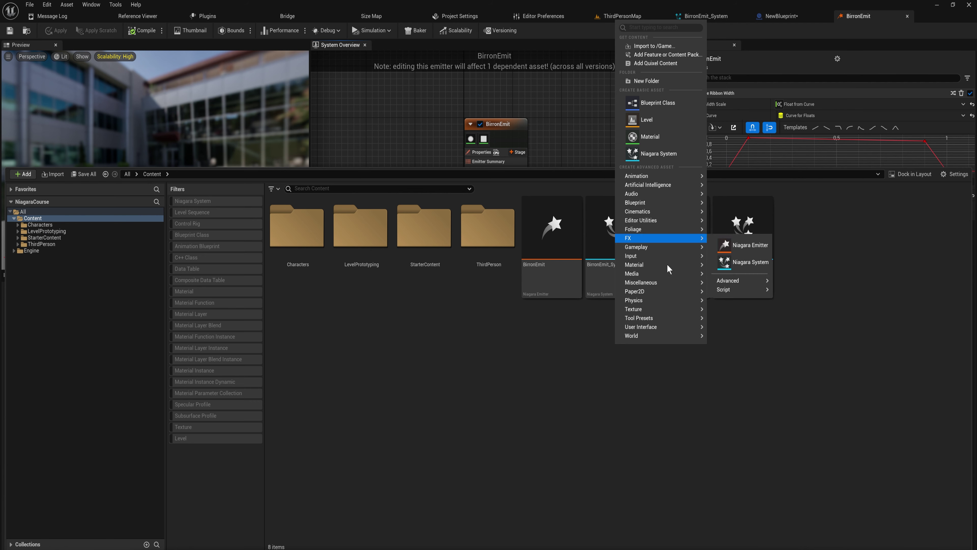
mouse_move(676, 237)
click(725, 245)
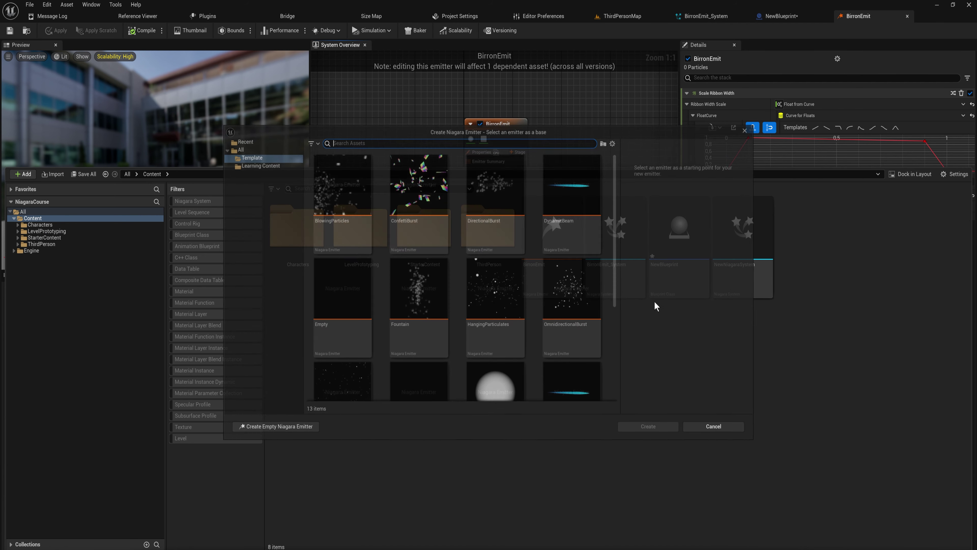
click(360, 302)
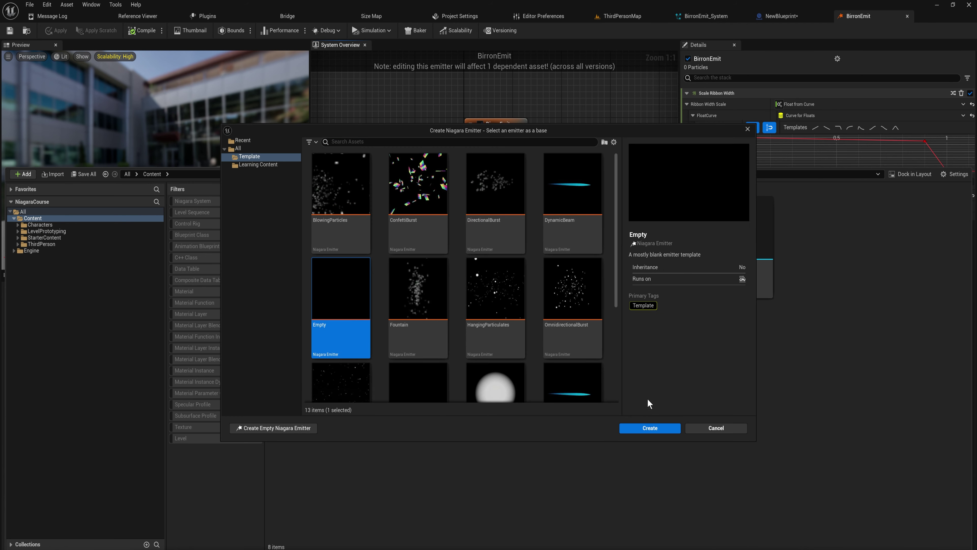
click(643, 429)
text(COmplex)
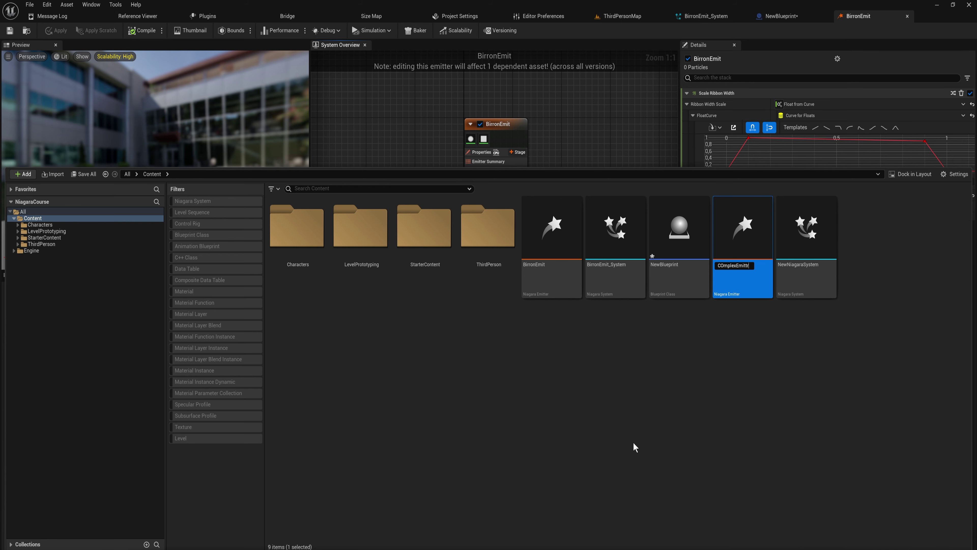
text(Emittr)
key(Return)
Step: Add a Spawn Rate module to Emitter Update with a rate of 25
click(529, 223)
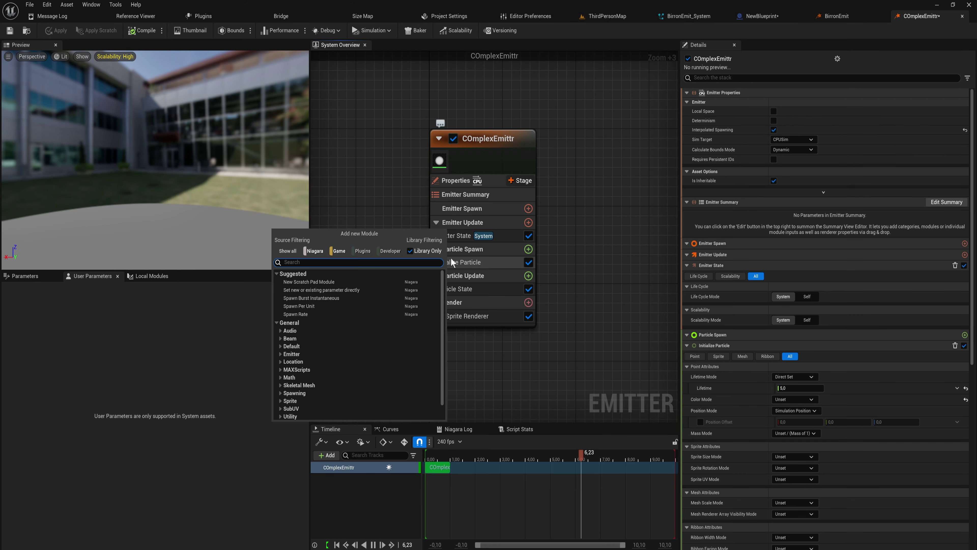
text(spawn rate)
key(Return)
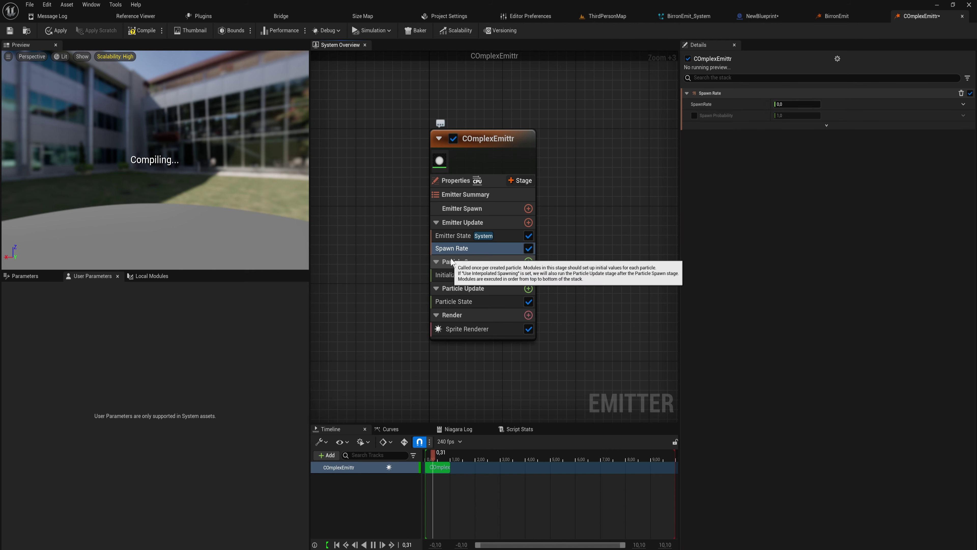
click(791, 105)
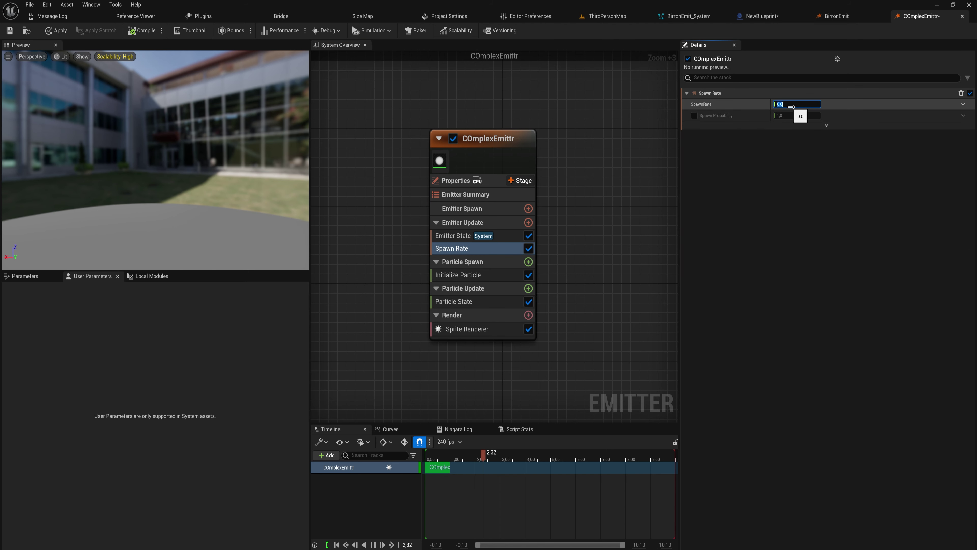
text(25)
key(Return)
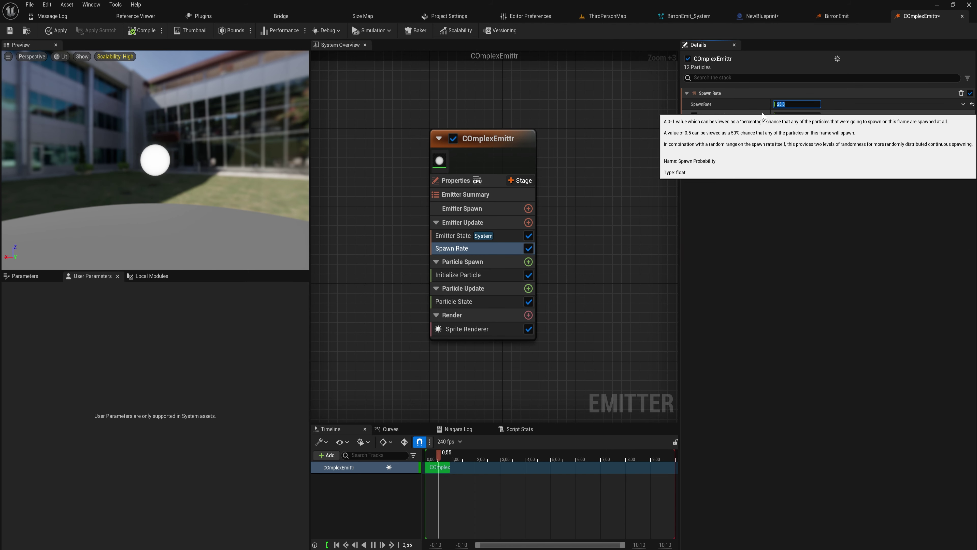
Step: Add Add Velocity to Particle Spawn and fix the missing Solve Forces and Velocity dependency
click(528, 262)
text(vel)
key(Return)
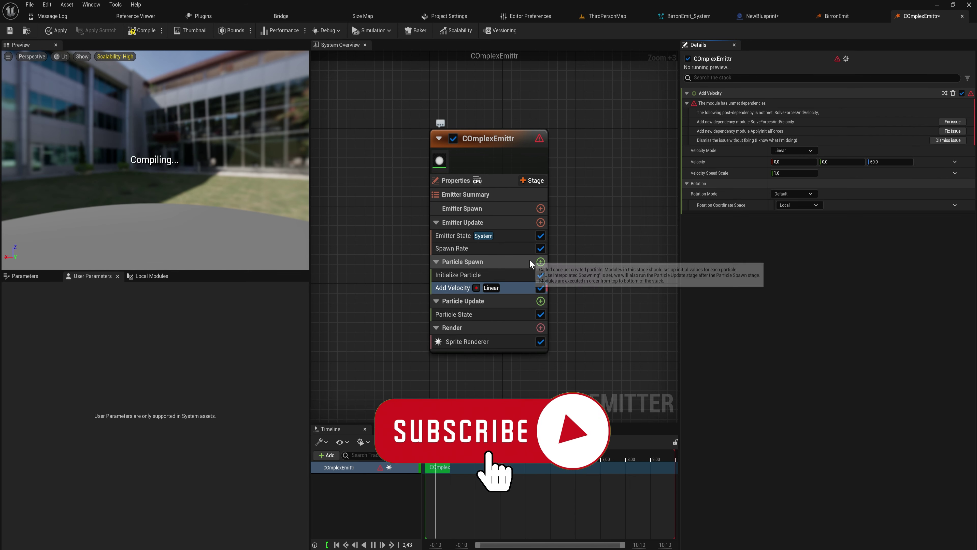
click(953, 122)
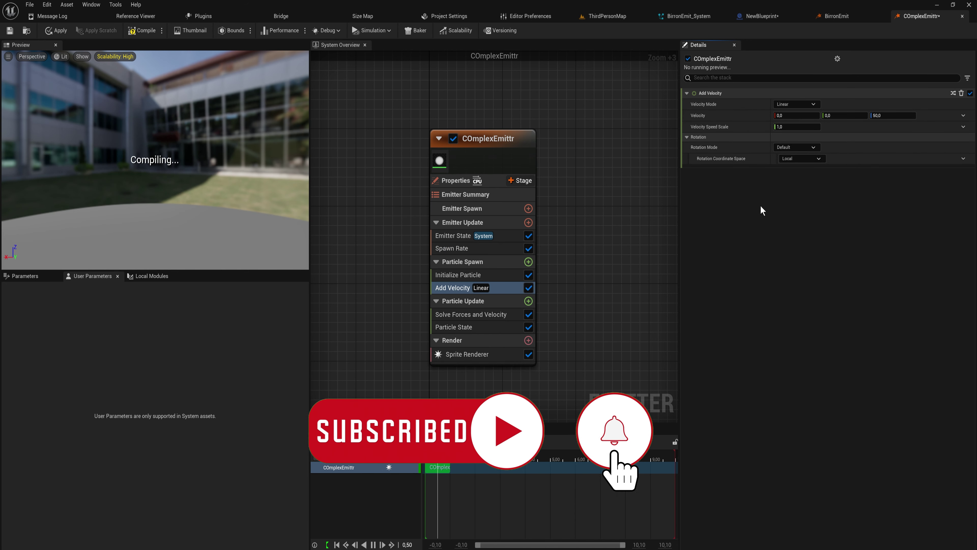
drag(170, 165, 181, 143)
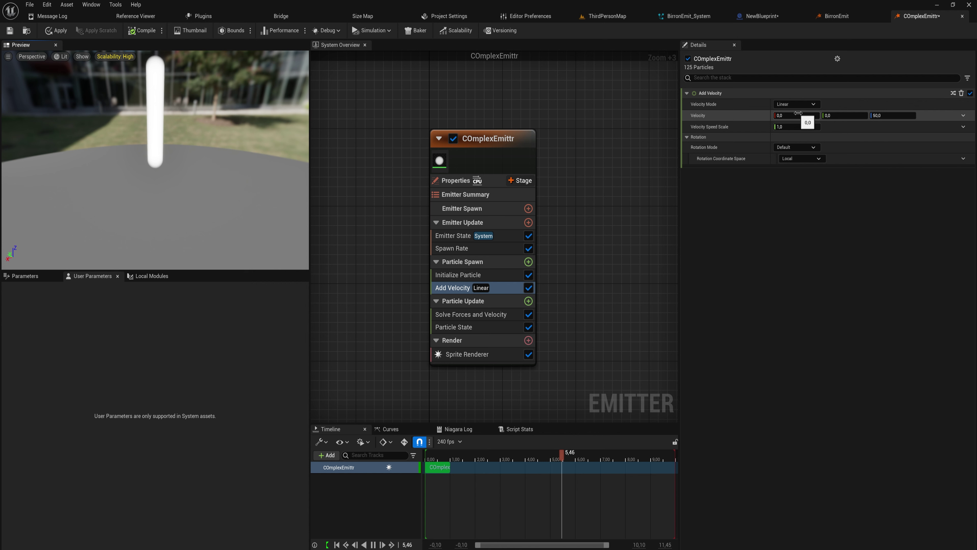
Step: Drive the Add Velocity velocity with Vector from Float, keeping its value at 1.0
click(964, 116)
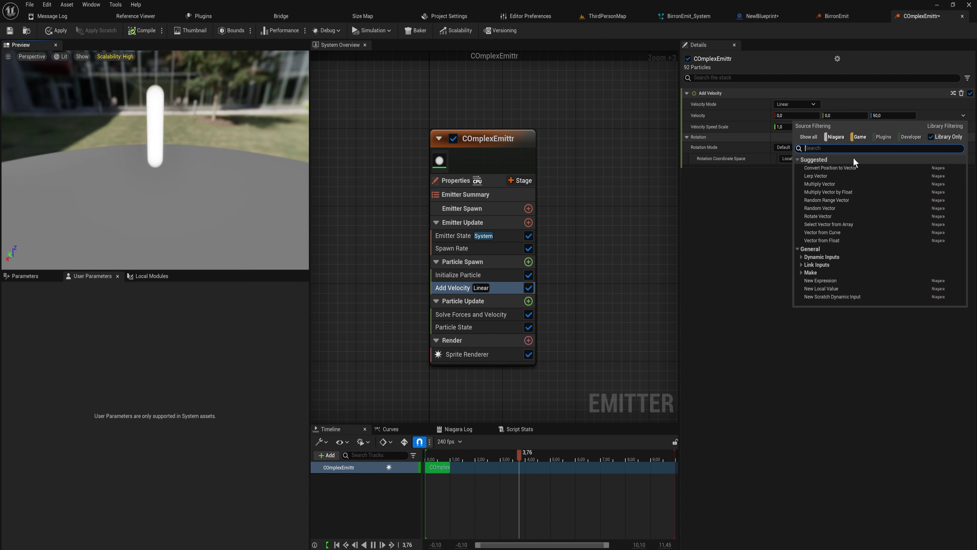
text(float)
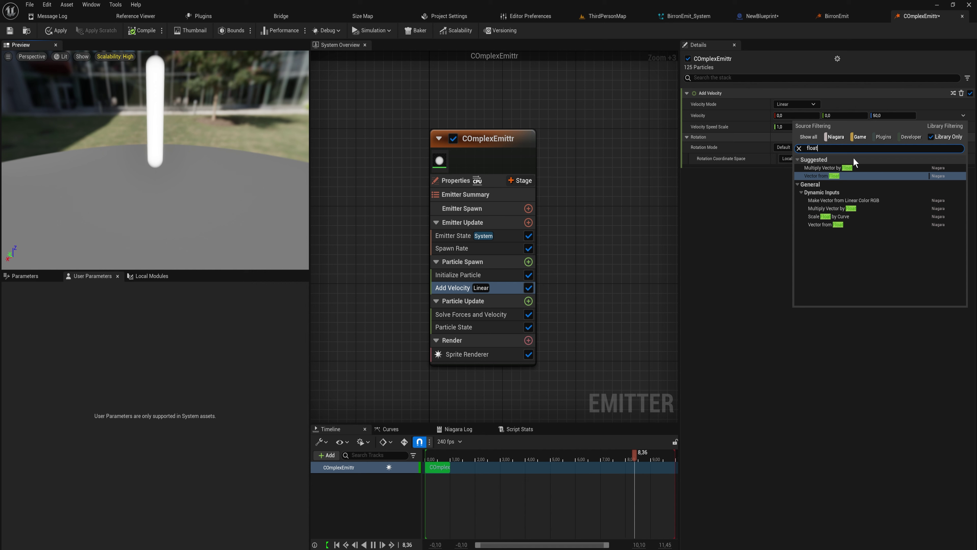
key(Return)
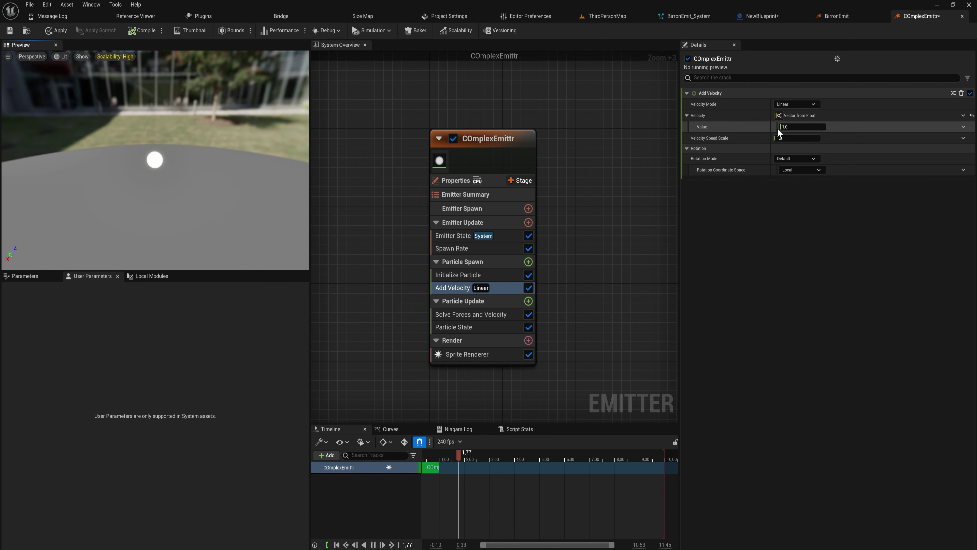
drag(781, 127, 870, 127)
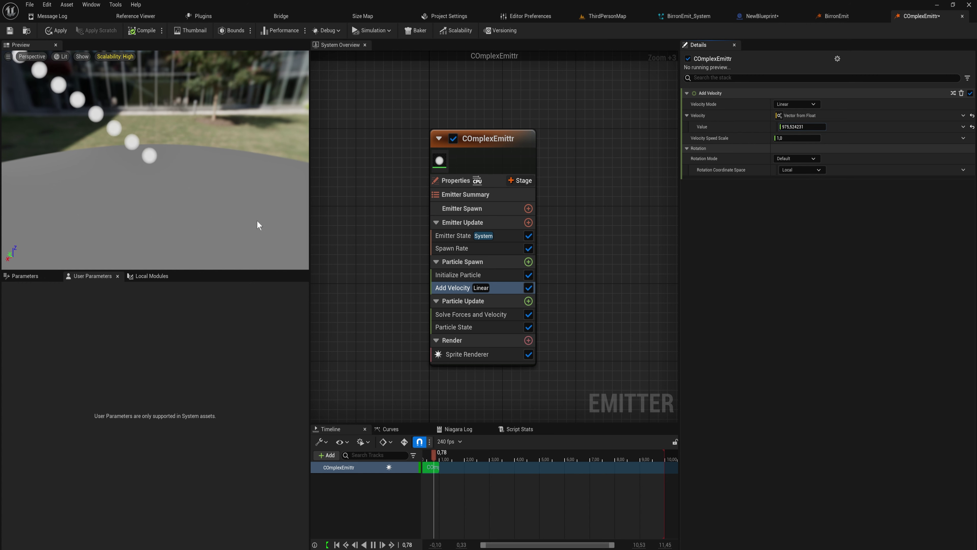
drag(194, 212, 177, 197)
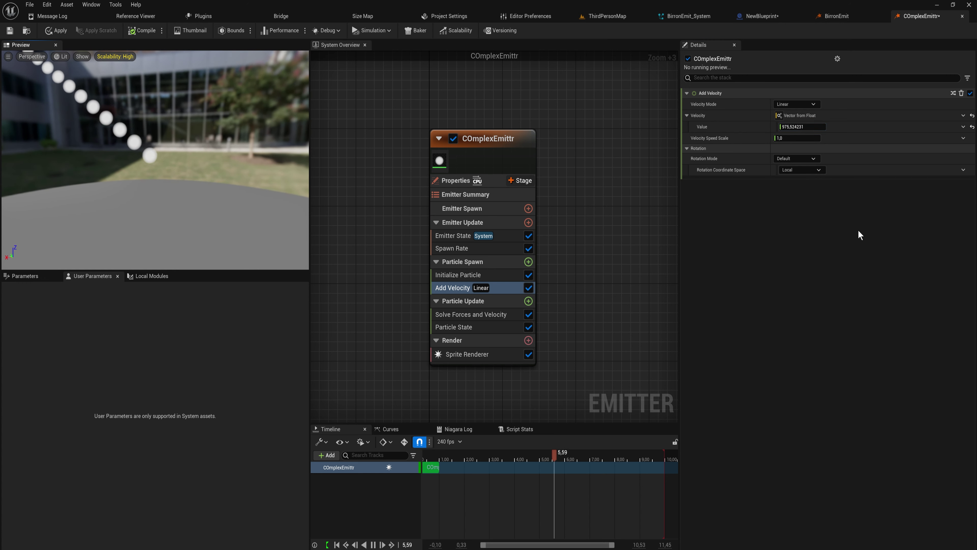
key(ctrl+z)
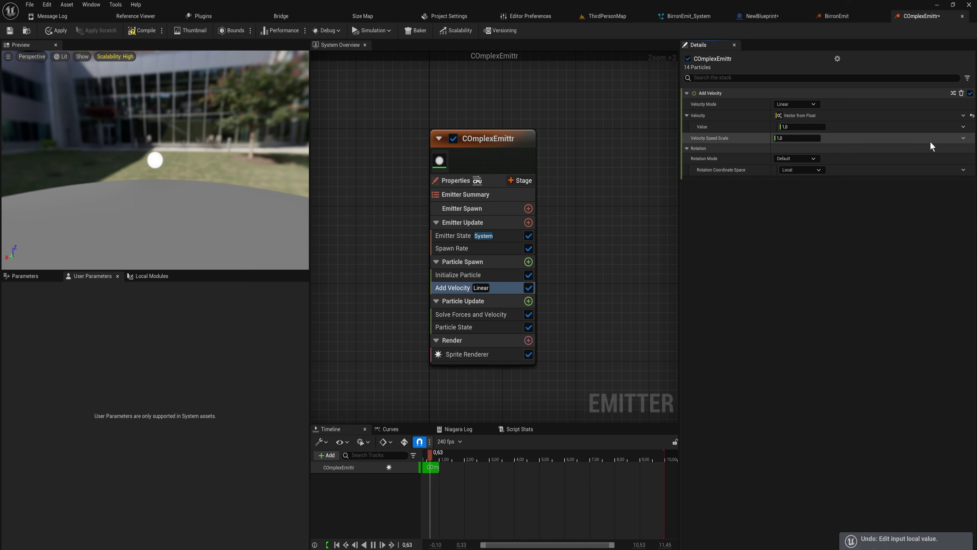
Step: Reopen the Velocity dynamic input picker and search for 'make'
click(963, 116)
click(923, 125)
text(f)
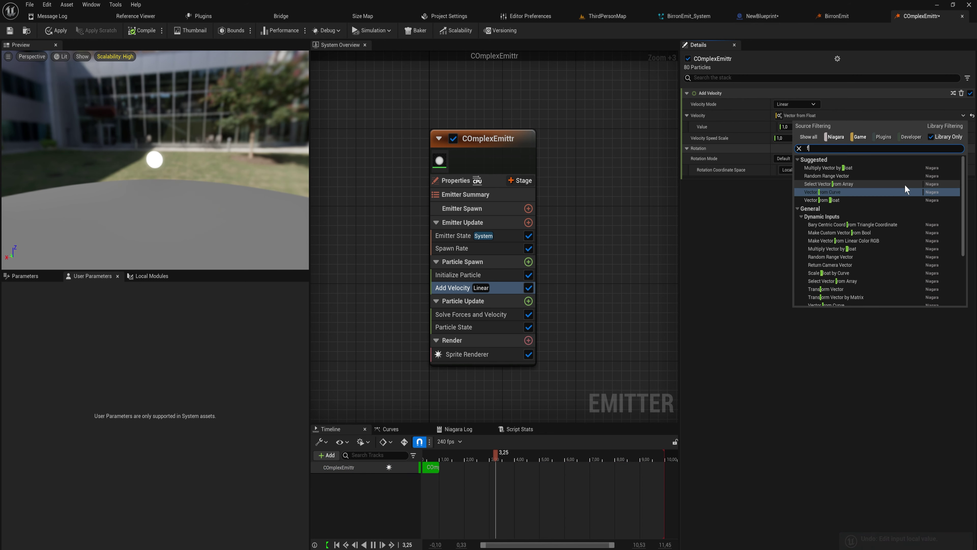
key(BackSpace)
text(make)
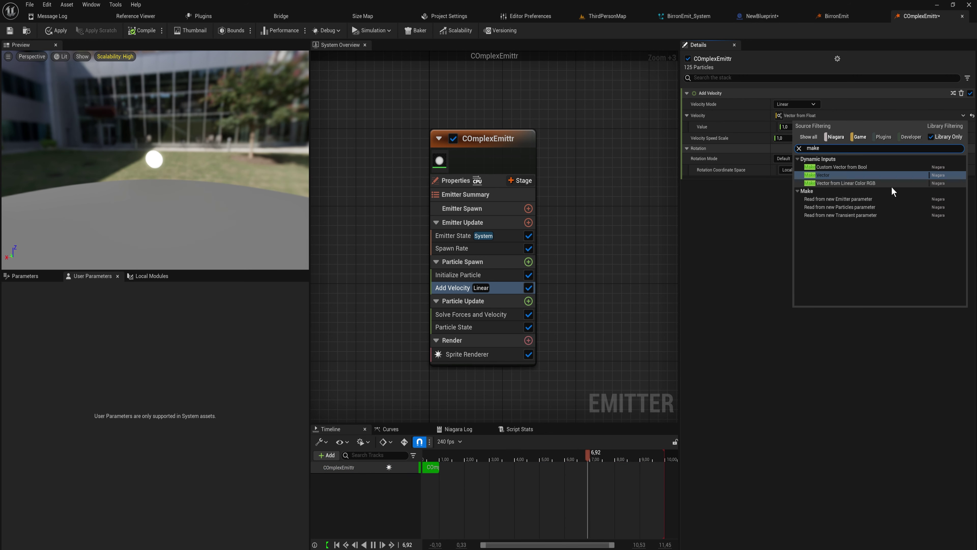
Step: Choose Make Vector for the velocity, giving separate X, Y and Z values of 0.0
click(842, 175)
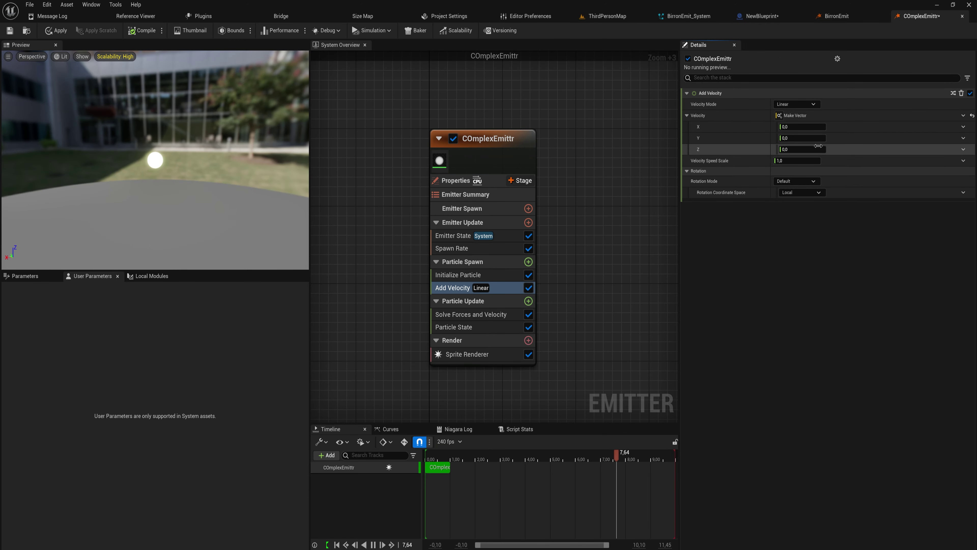
Step: Open the MakeVector script and shift the InputMap, Map Get and Make Vector nodes left
double_click(792, 116)
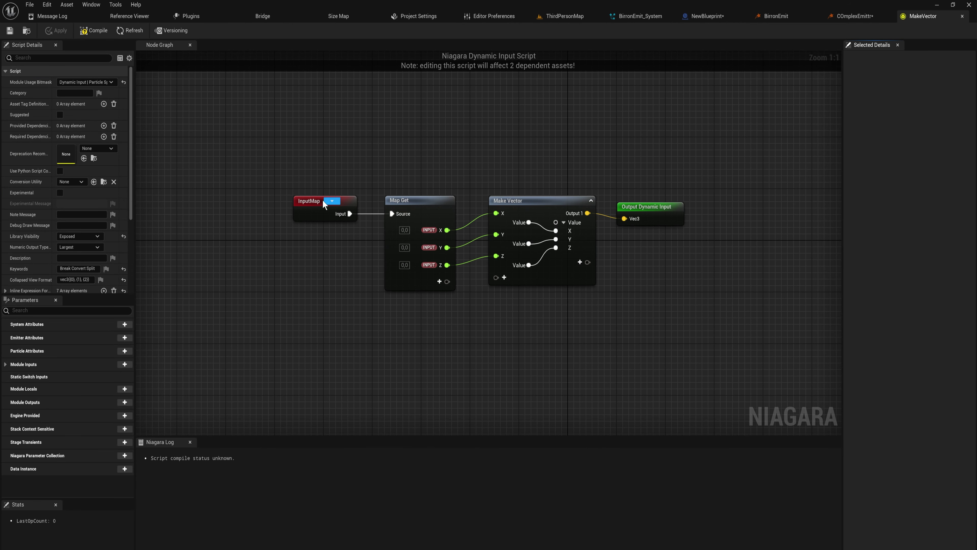
drag(346, 203, 309, 203)
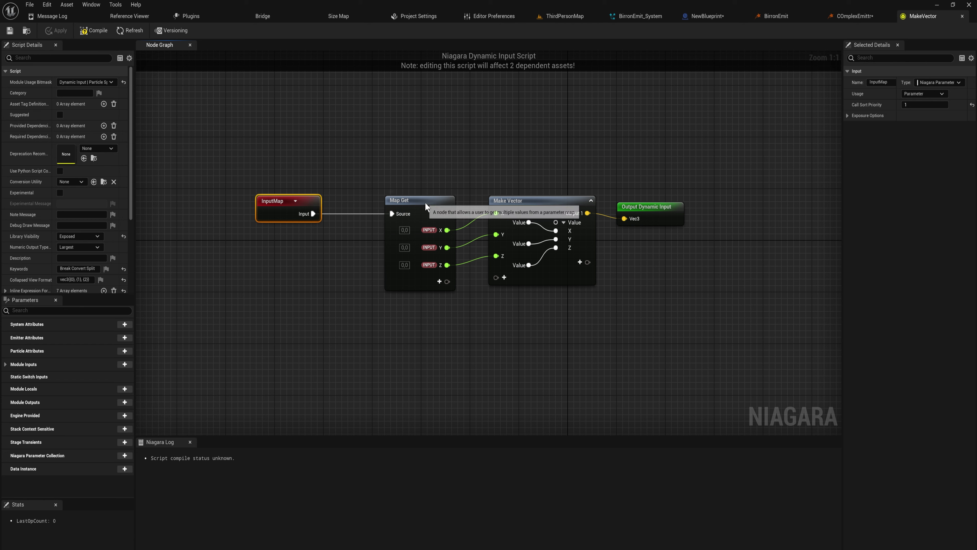
drag(424, 202, 381, 201)
drag(468, 321, 375, 185)
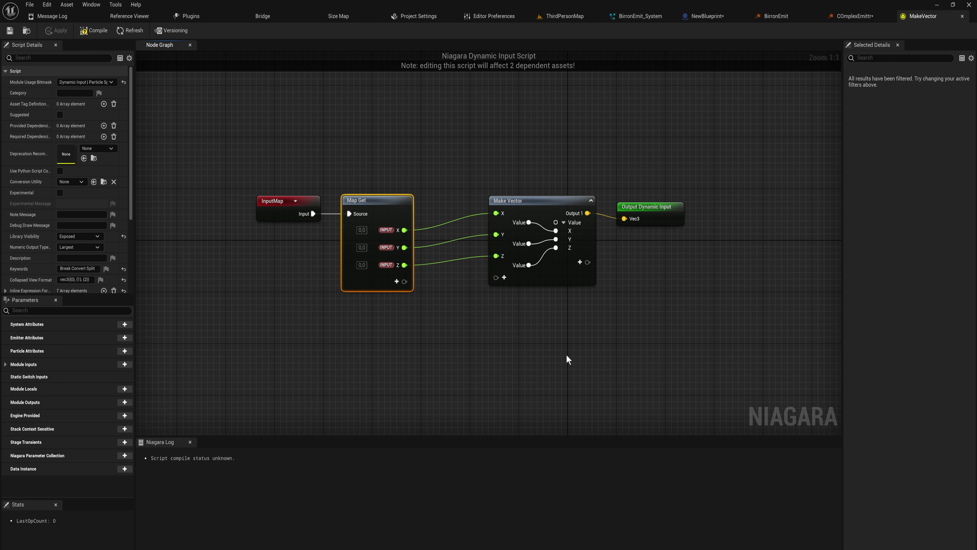
click(562, 308)
drag(565, 359, 490, 130)
drag(542, 202, 510, 205)
drag(679, 374, 263, 161)
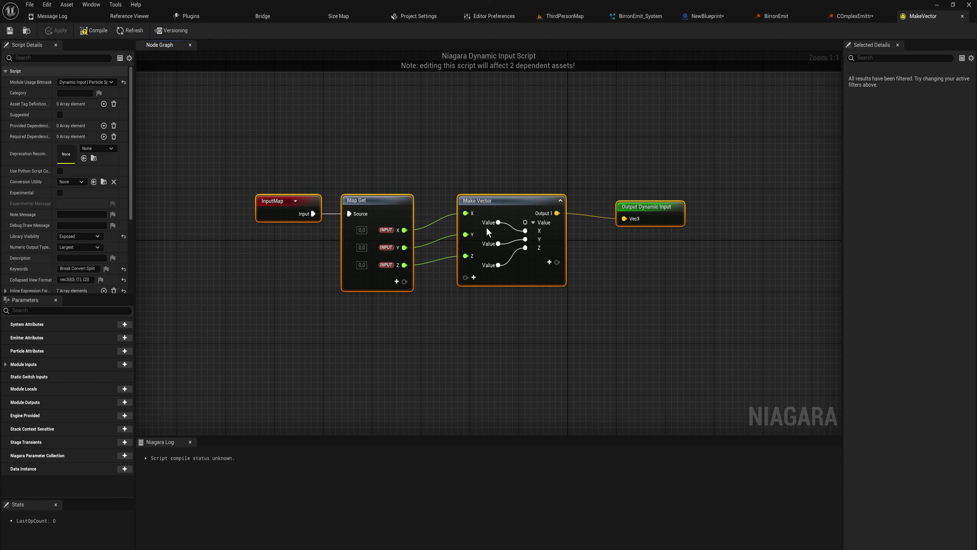
key(ctrl+space)
click(616, 343)
Step: Route Map Get's X, Y, Z through Make Vector into the Vec3 Output Dynamic Input
right_click(614, 343)
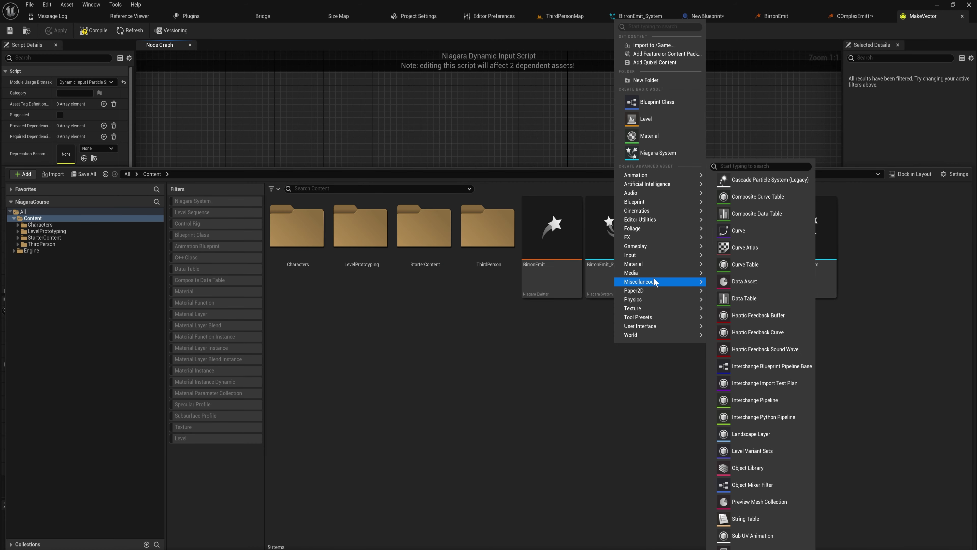
mouse_move(650, 231)
mouse_move(759, 289)
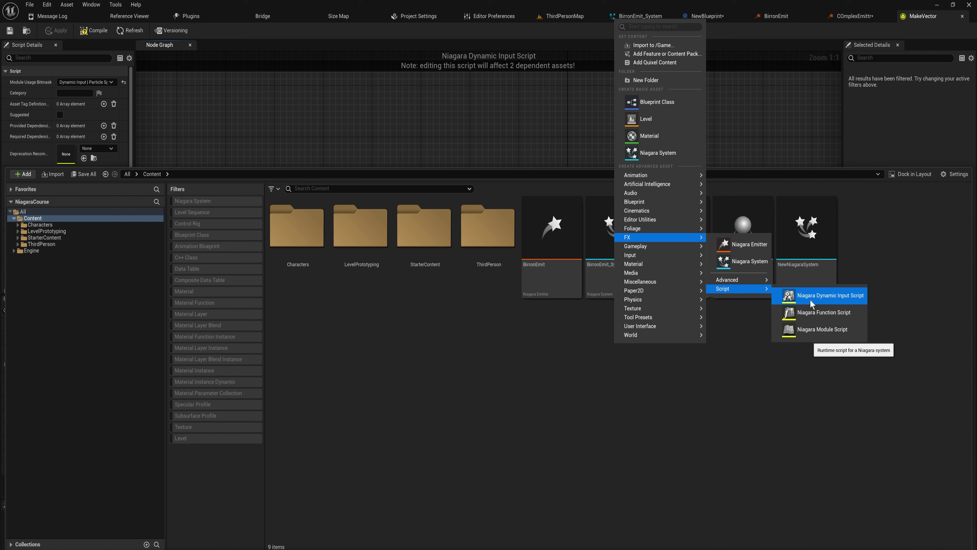
click(521, 115)
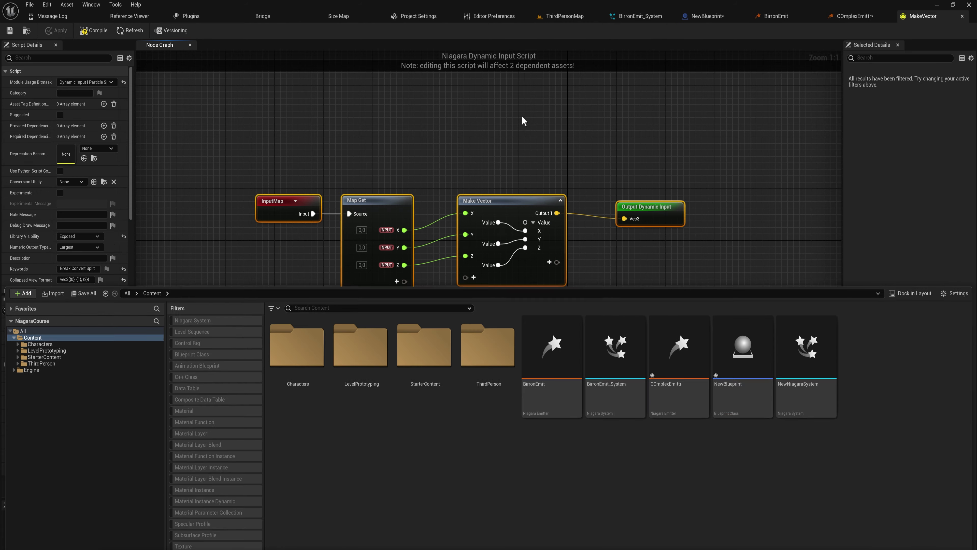
Step: Select the Map Get and Make Vector nodes, then return to the COmplexEmittr emitter tab
drag(606, 393, 391, 163)
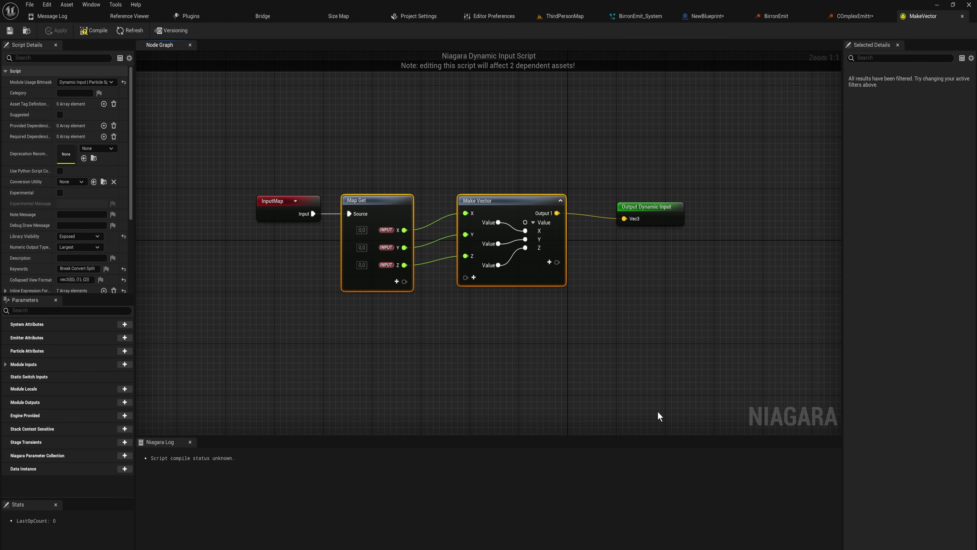
click(598, 357)
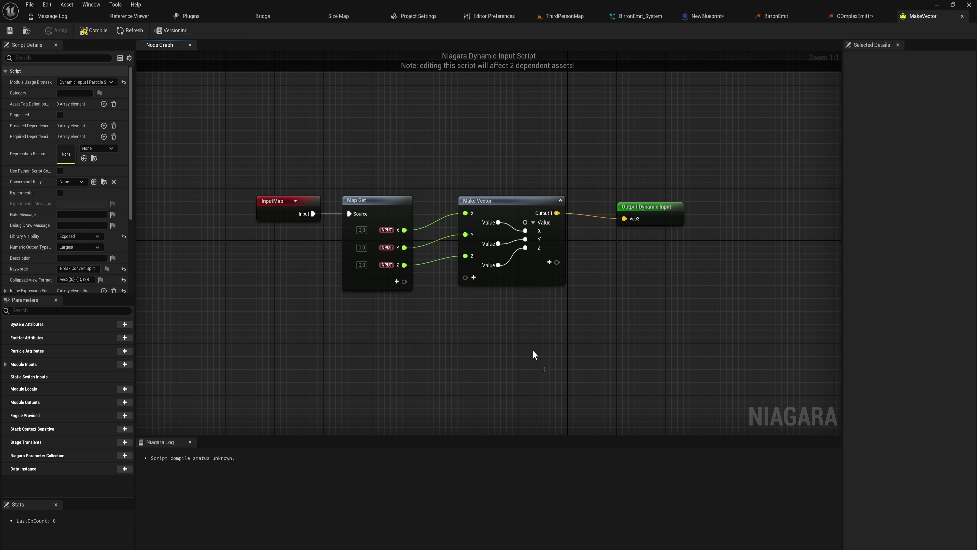
drag(544, 370, 343, 139)
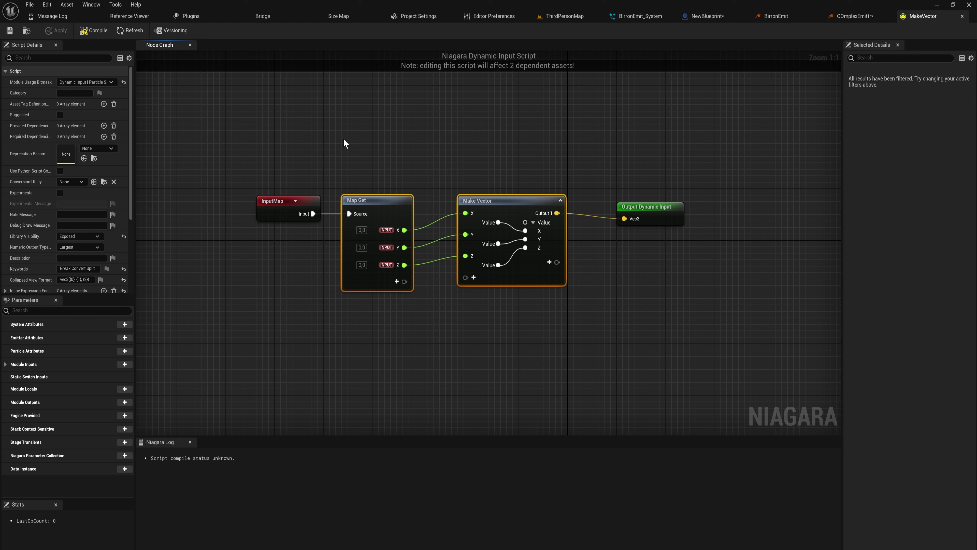
click(855, 16)
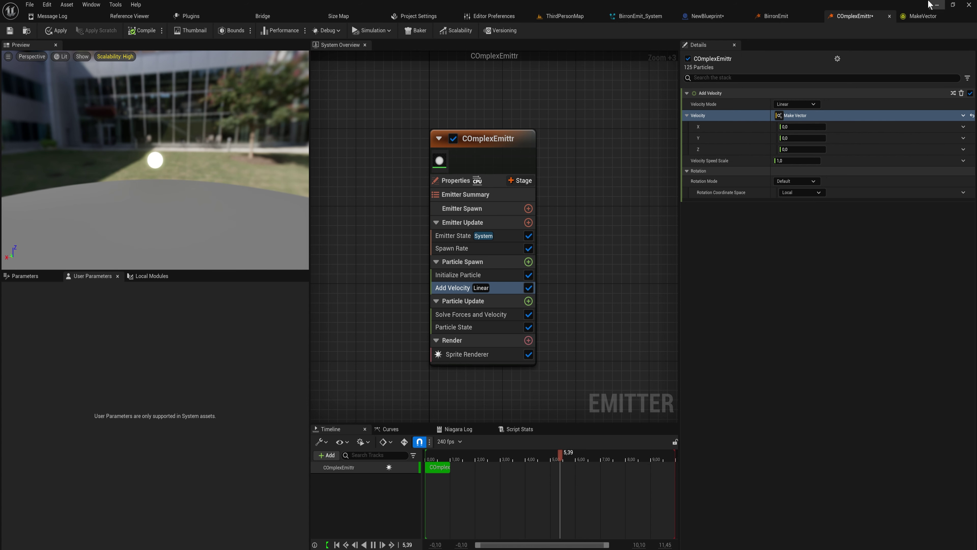
Step: Select Velocity X in COmplexEmittr and list its dynamic inputs, such as Float from Curve
click(920, 16)
drag(616, 311, 238, 114)
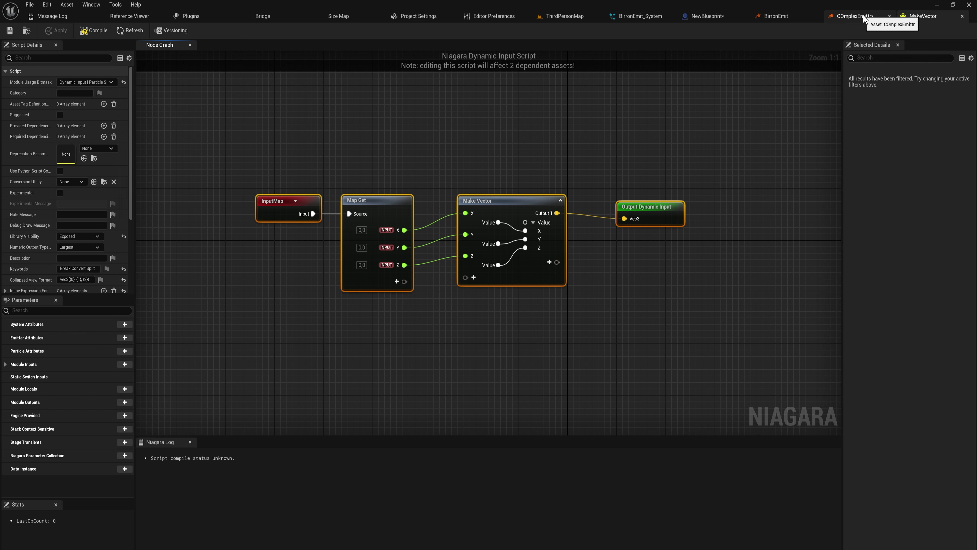
click(864, 17)
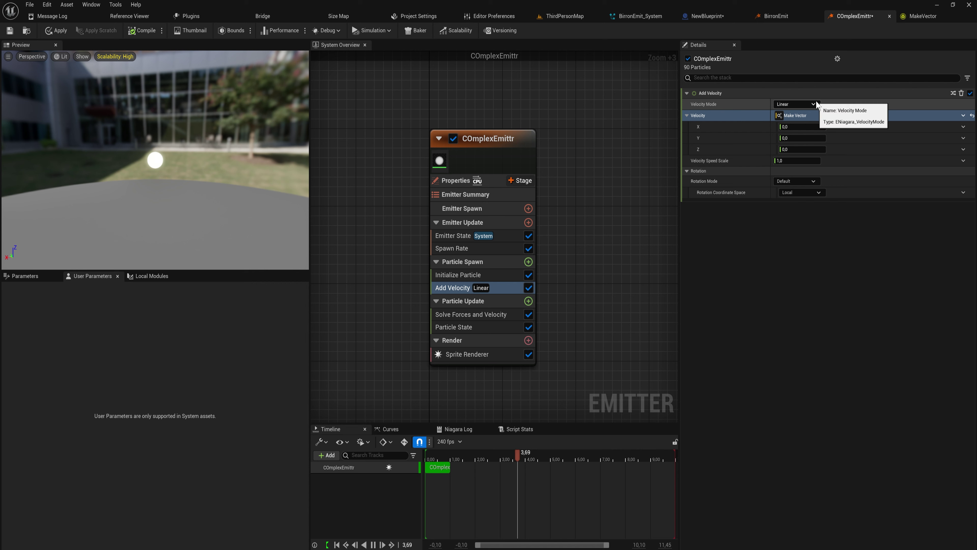
click(858, 129)
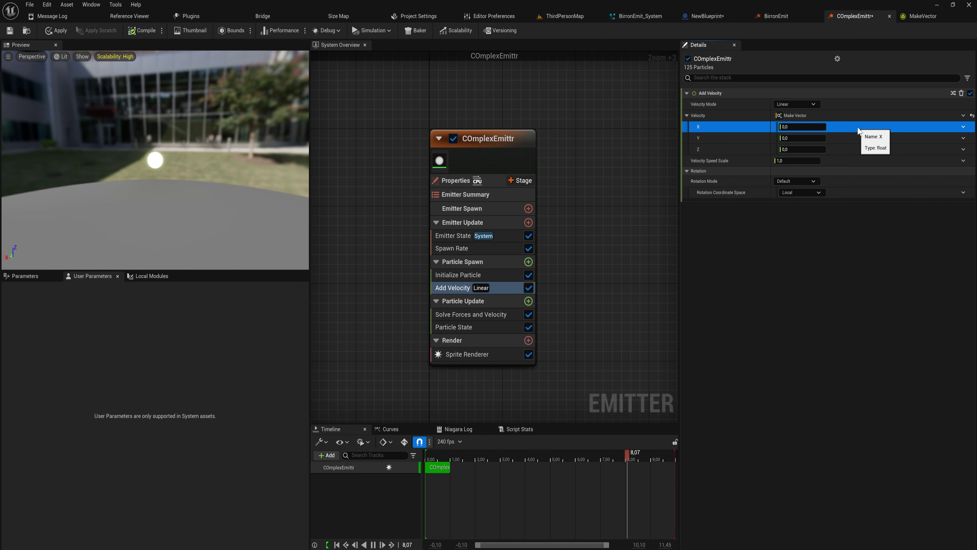
click(964, 127)
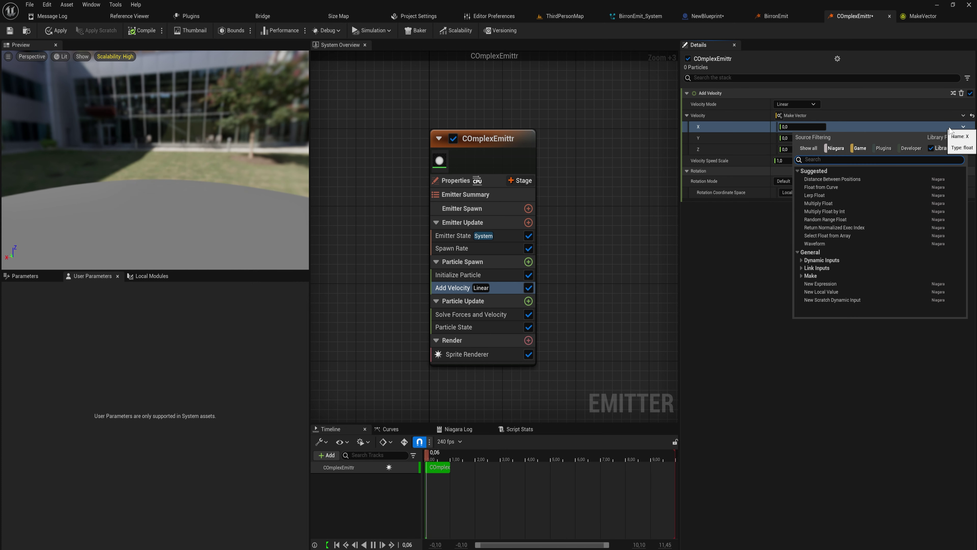
Step: Make Add Velocity's X a Random Range Float with a Minimum of -1
text(fl)
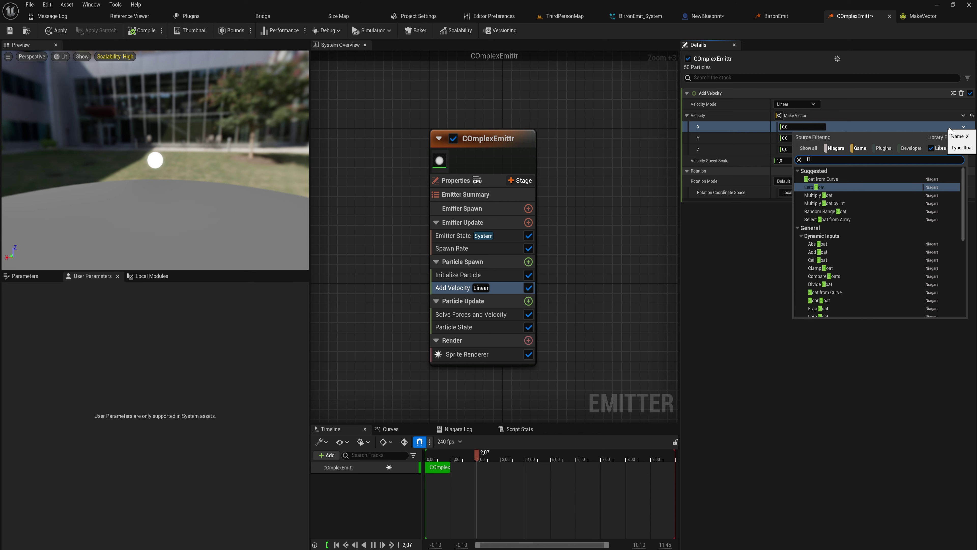
text(oat in rand)
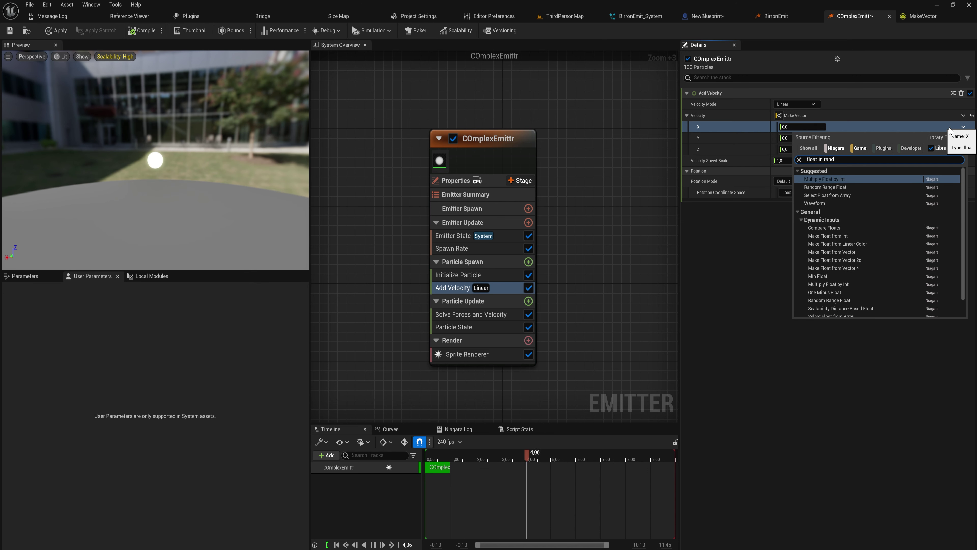
key(Down)
key(Return)
click(799, 136)
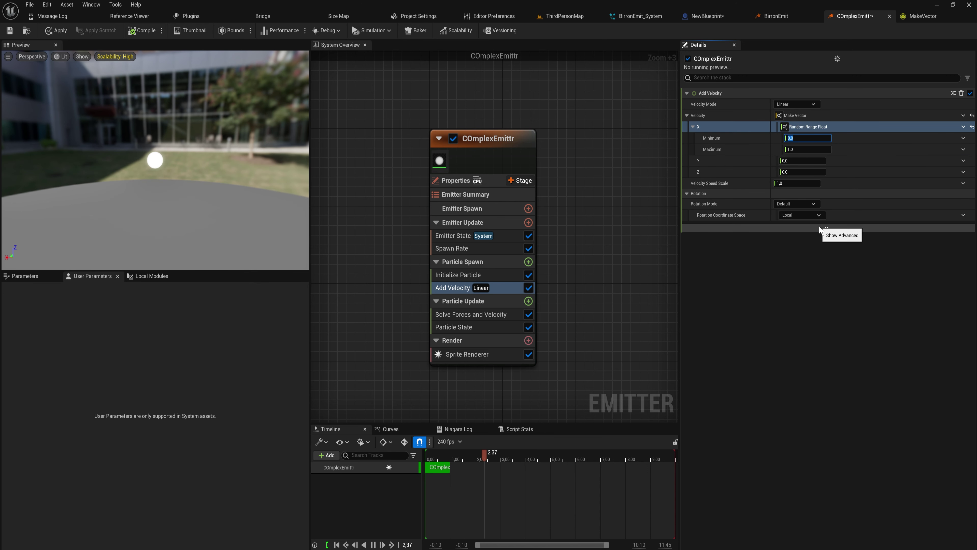
text(-1)
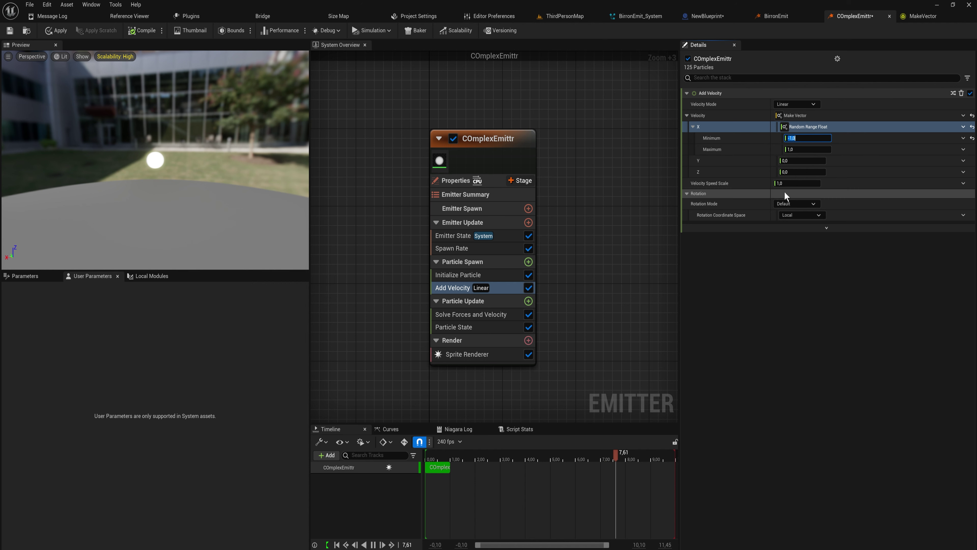
Step: Set Velocity Speed Scale to 100 and orbit the preview to view the particle stream
drag(785, 183, 839, 183)
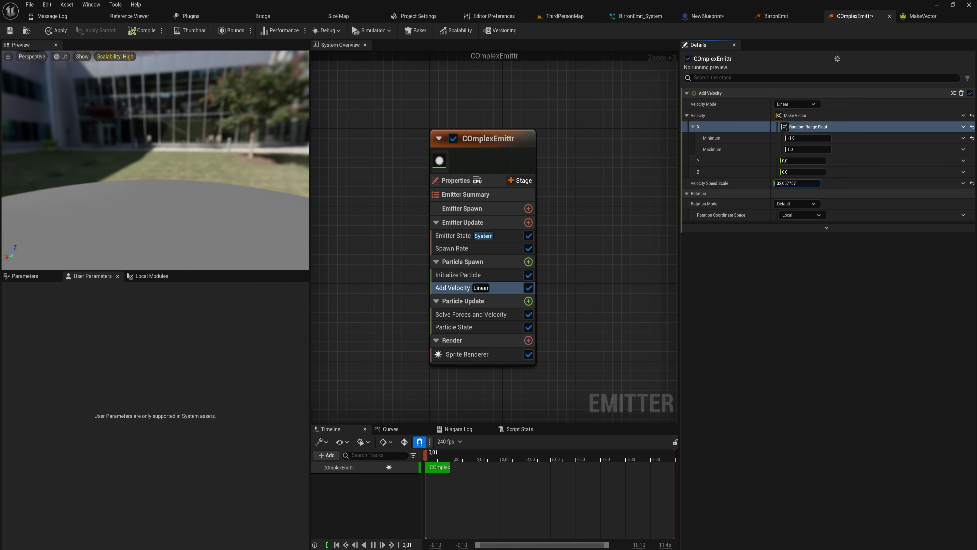
text(10)
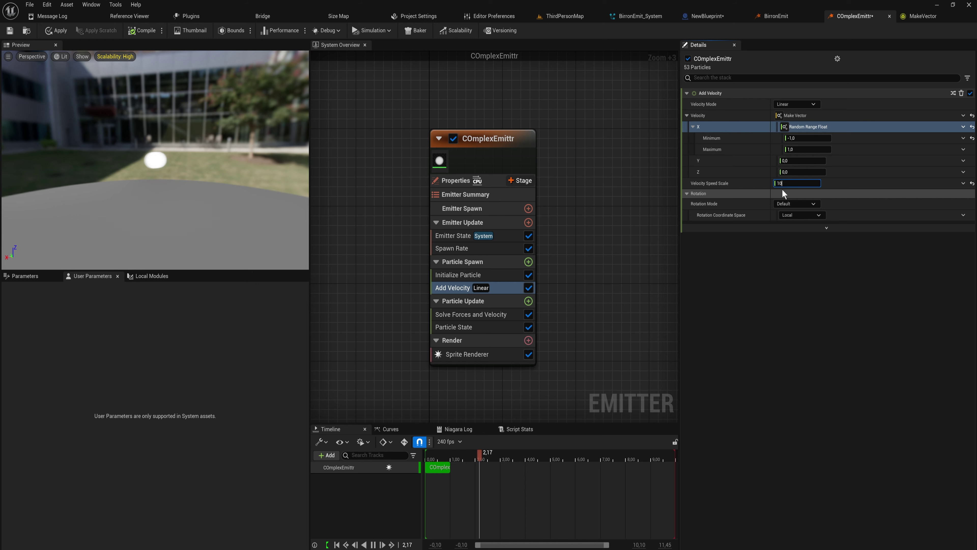
text(0)
key(Return)
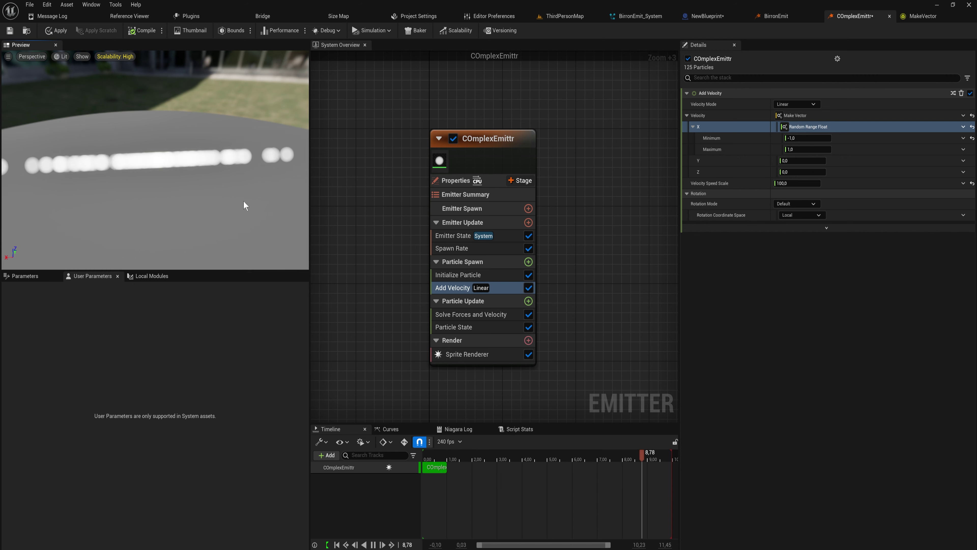
mouse_move(184, 195)
mouse_down()
mouse_move(178, 211)
mouse_move(185, 178)
mouse_up()
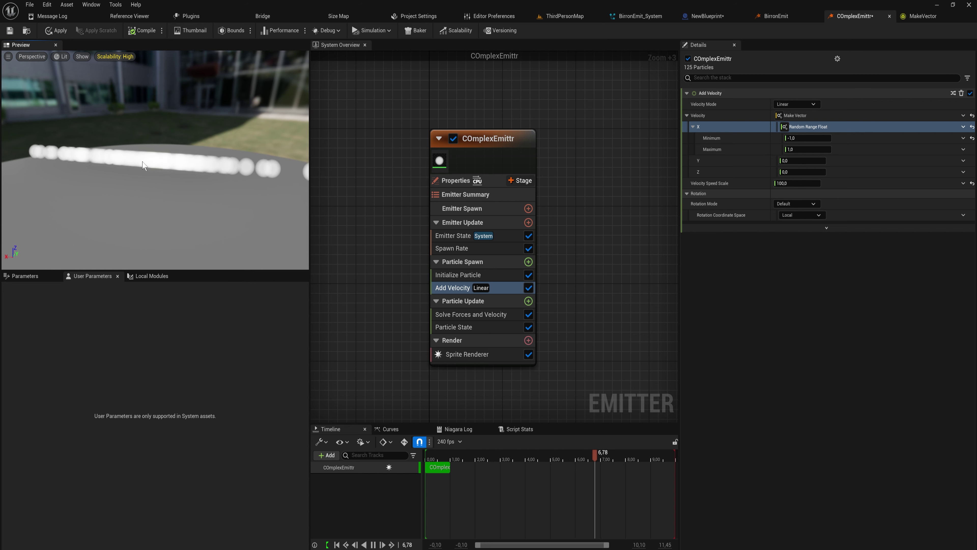
drag(162, 176, 150, 193)
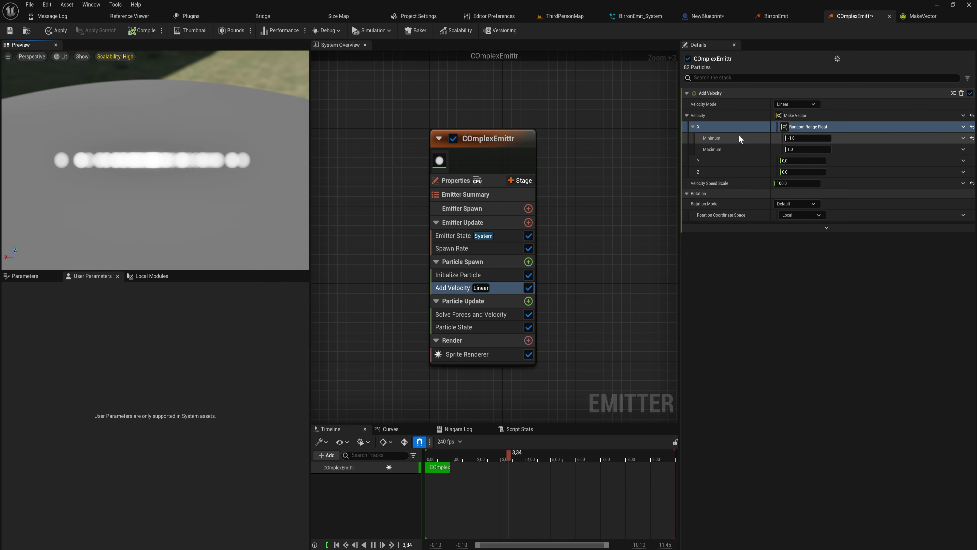
Step: Copy X's -1 to 1 random range and paste it onto velocity Y
right_click(729, 130)
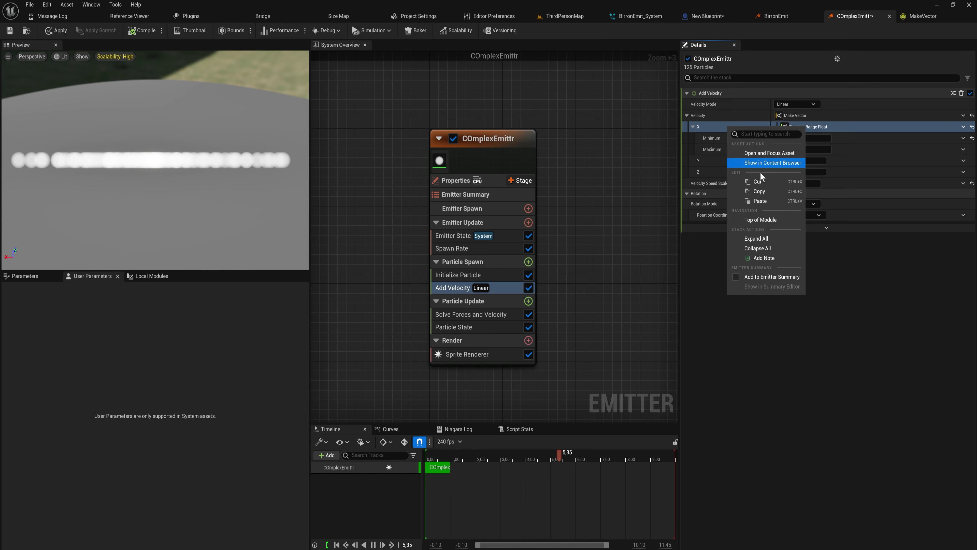
click(759, 192)
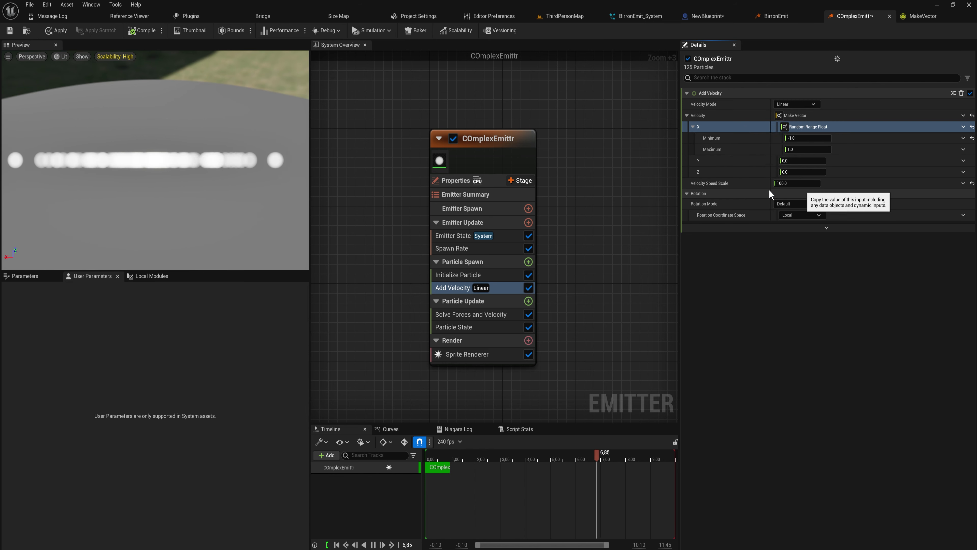
right_click(723, 158)
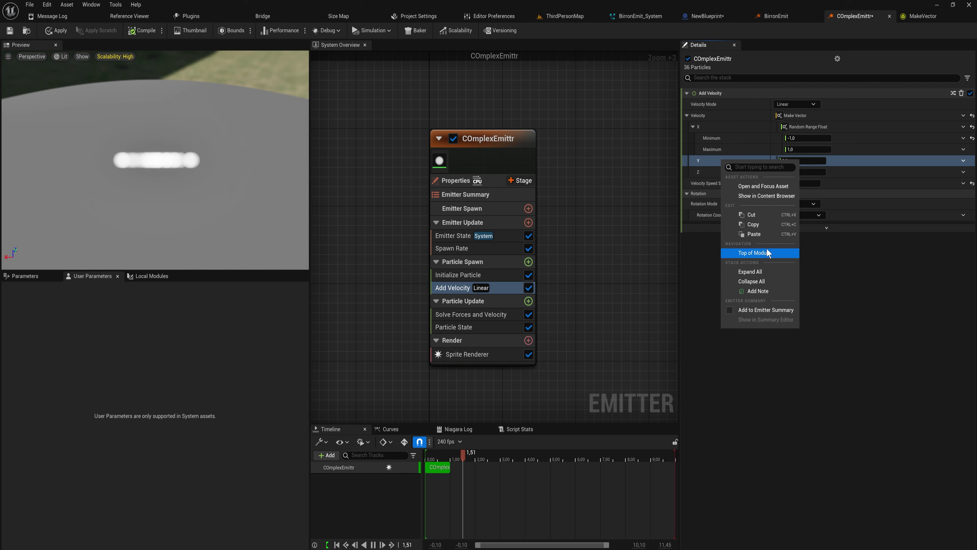
click(765, 236)
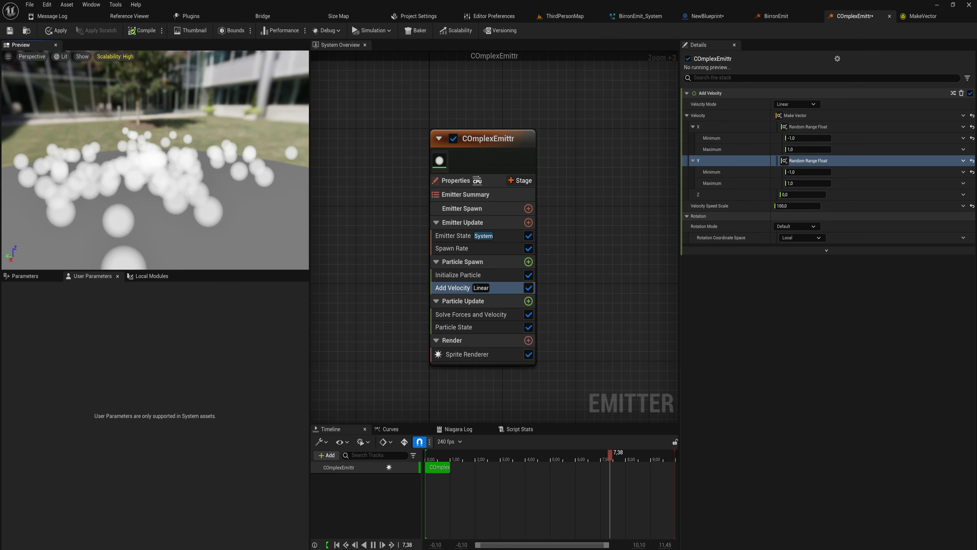
Step: Set velocity Z to 1.0
click(793, 195)
text(1)
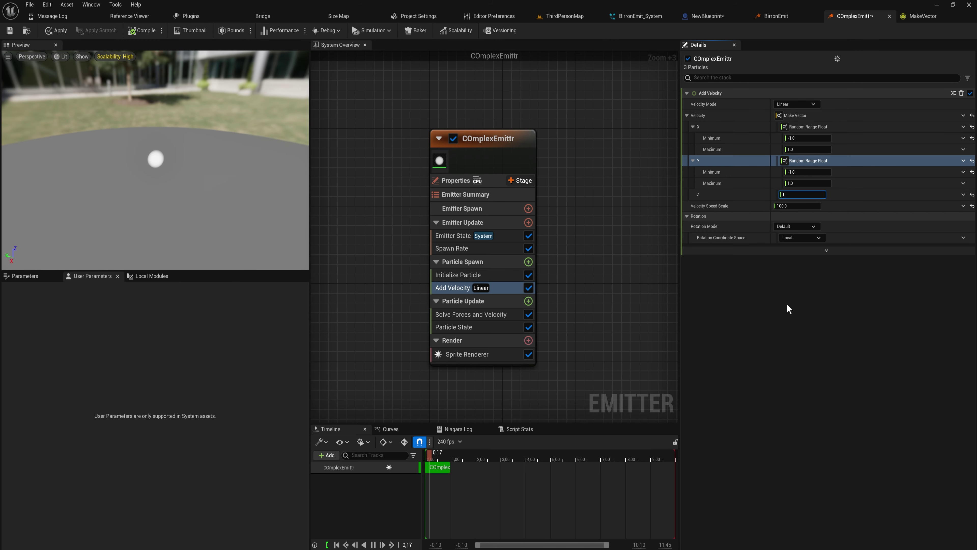
key(Return)
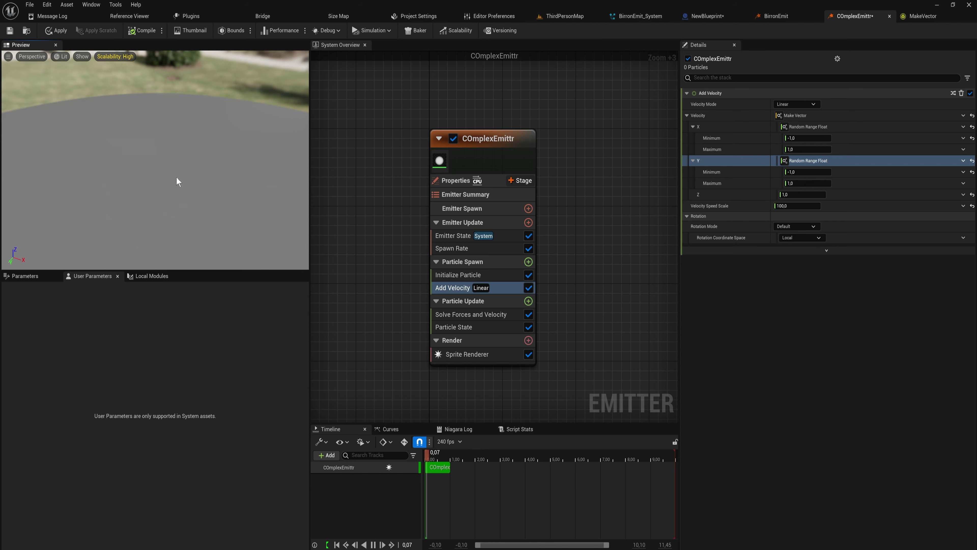
click(963, 194)
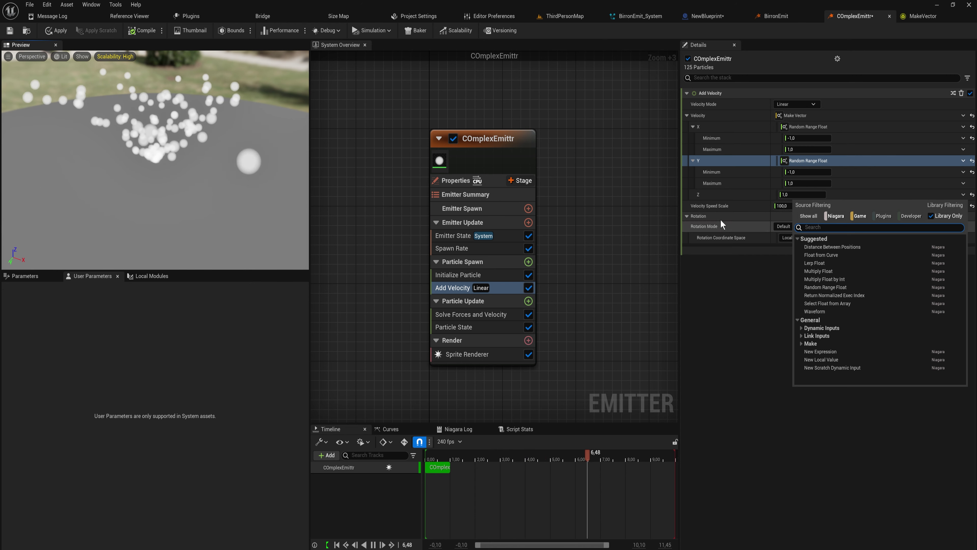
Step: Paste the Random Range Float onto velocity Z and set its Minimum to 0.5, Maximum 1.0
click(748, 196)
right_click(749, 196)
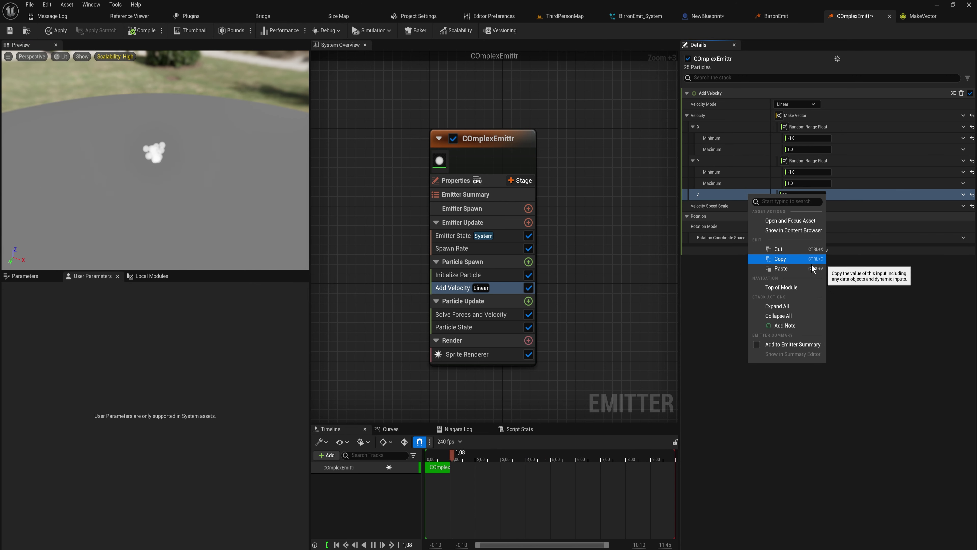
click(793, 269)
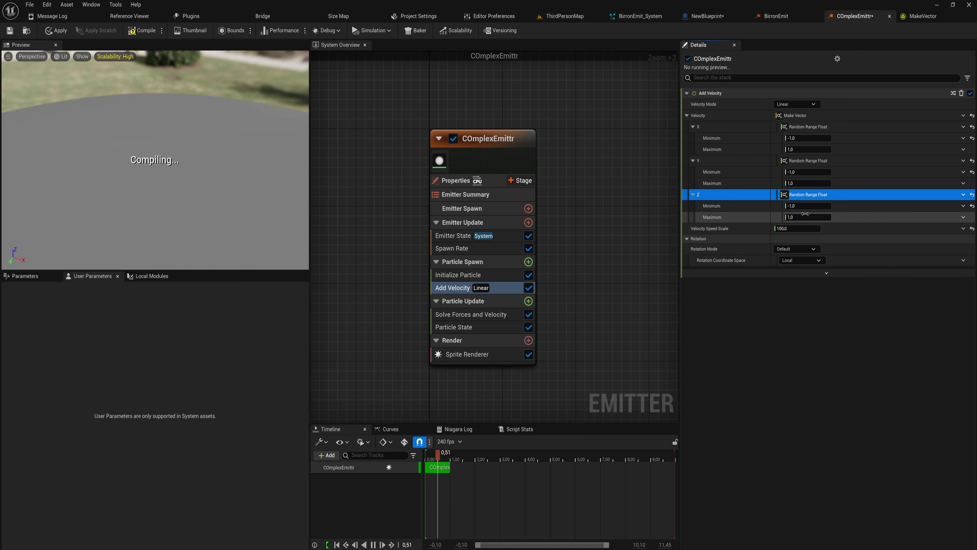
text(0)
key(Return)
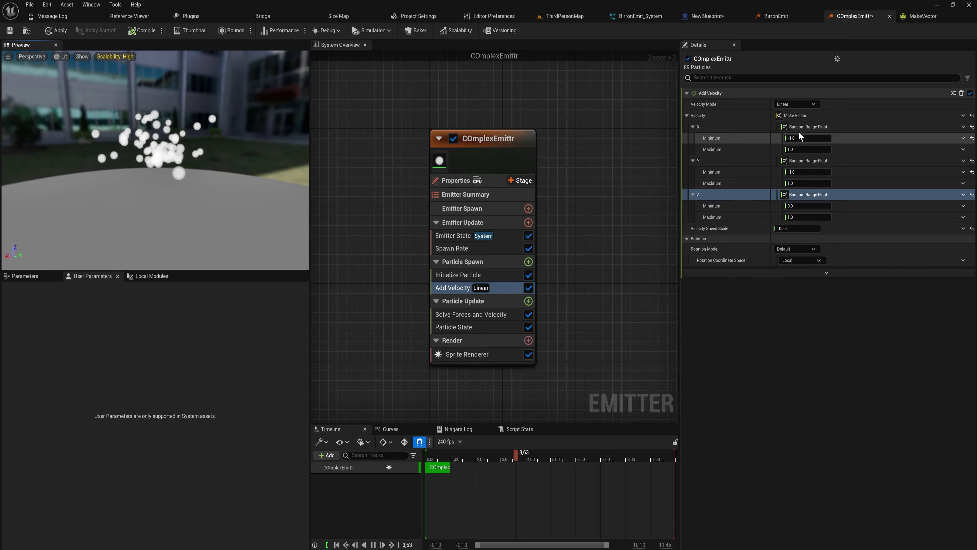
click(797, 206)
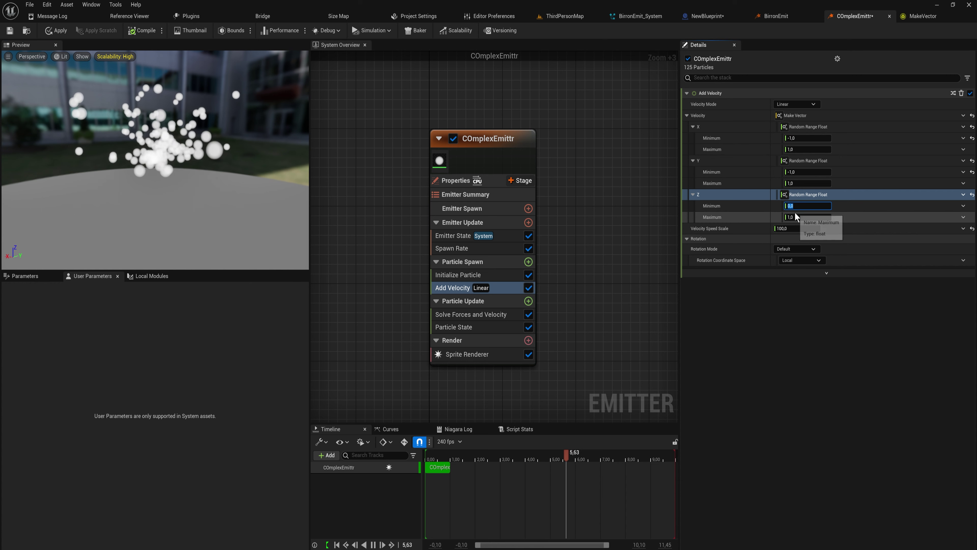
text(0,5)
key(Return)
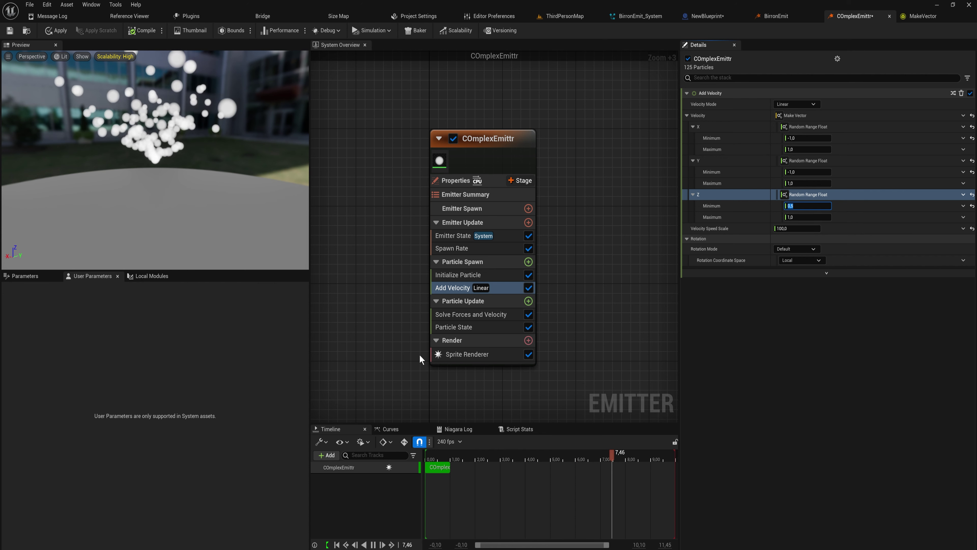
Step: Add a Gravity Force module to Particle Update
click(528, 301)
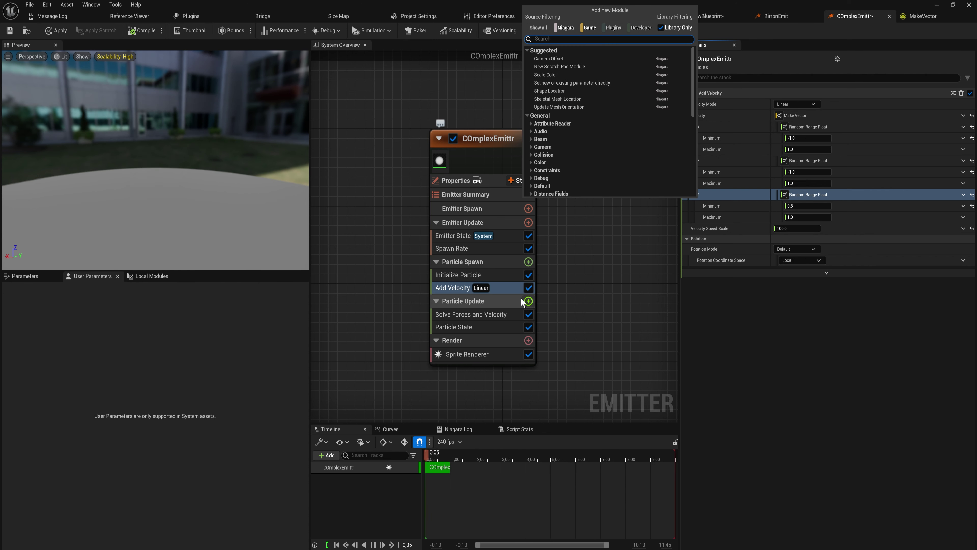
text(gri)
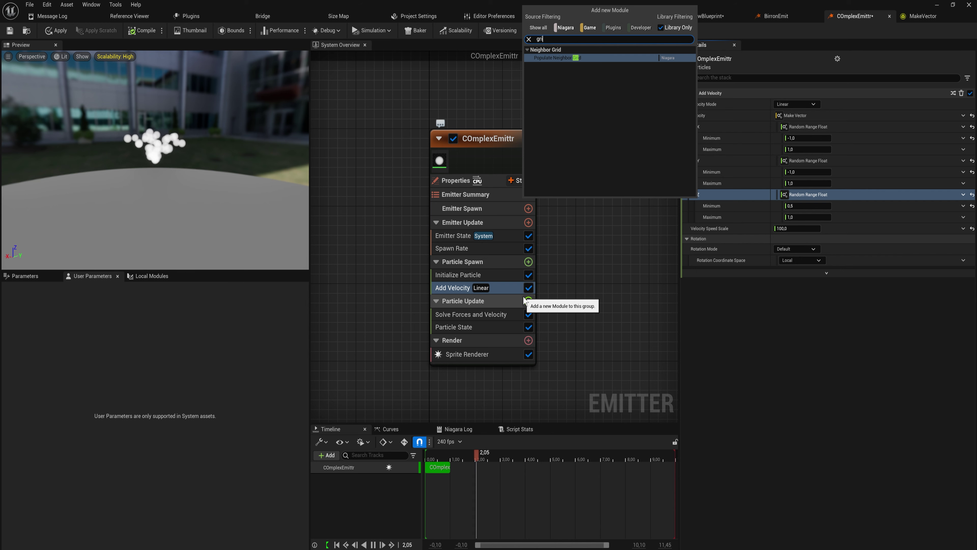
text(gra)
key(Return)
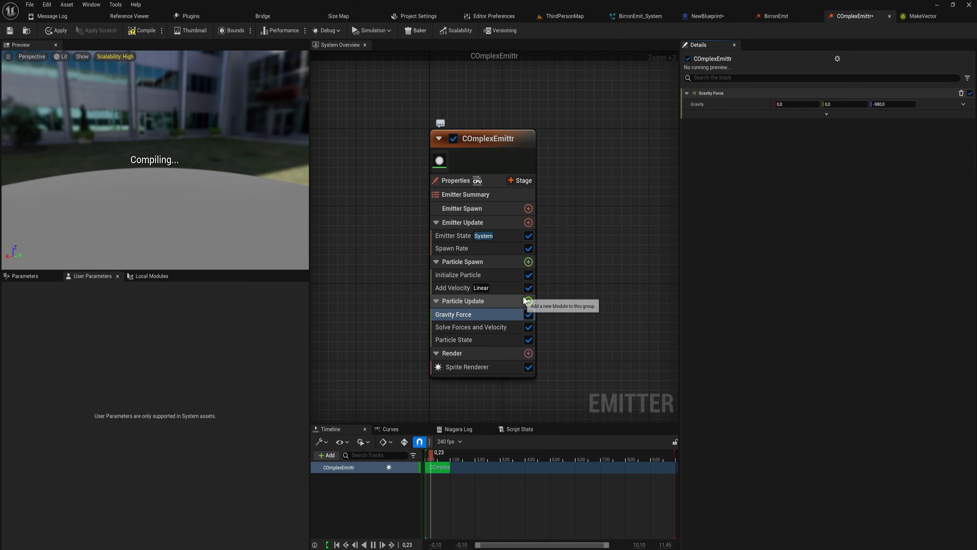
Step: Set Add Velocity's Velocity Speed Scale to 750, then lower it to 500
click(497, 288)
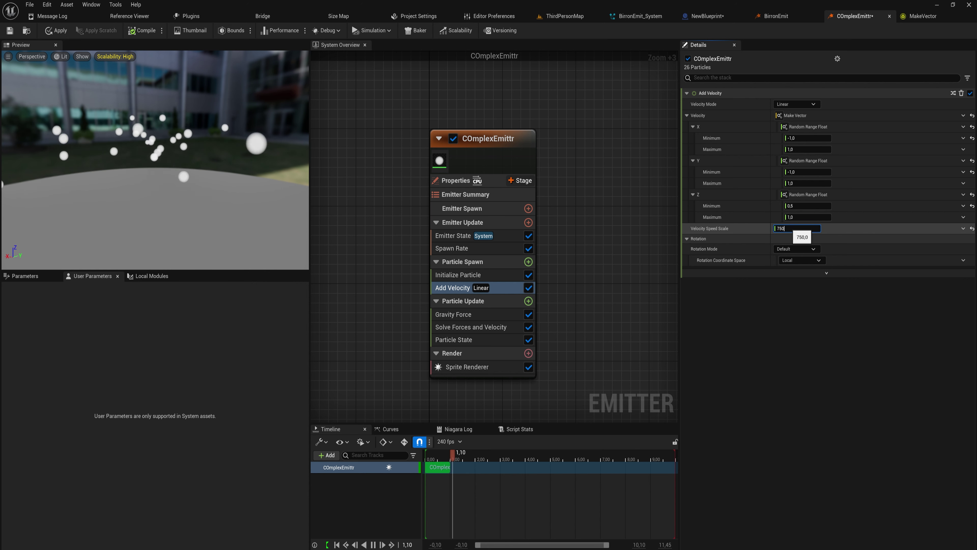
text(750)
key(Return)
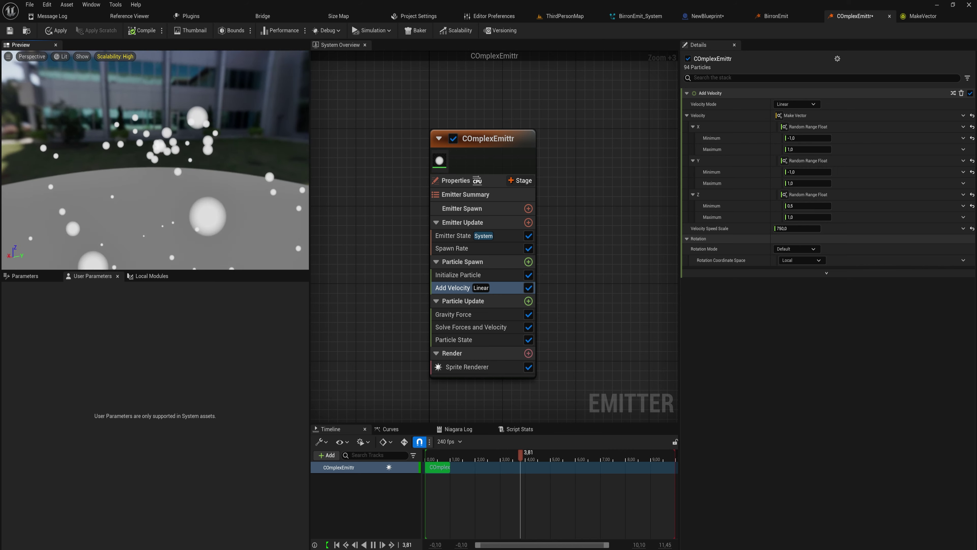
click(796, 228)
text(5)
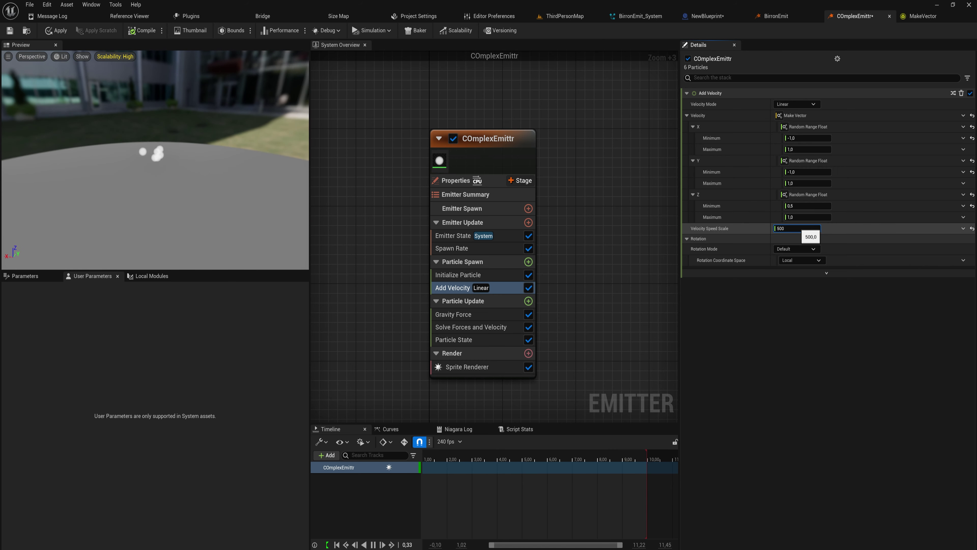
text(00)
key(Return)
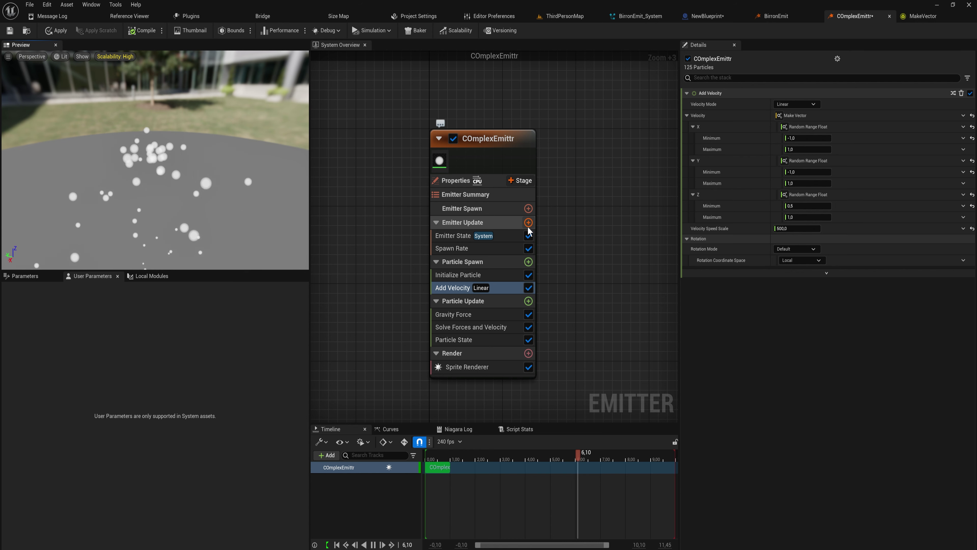
Step: Add a Set Parameters module to Emitter Spawn with a new emitter float parameter
click(528, 209)
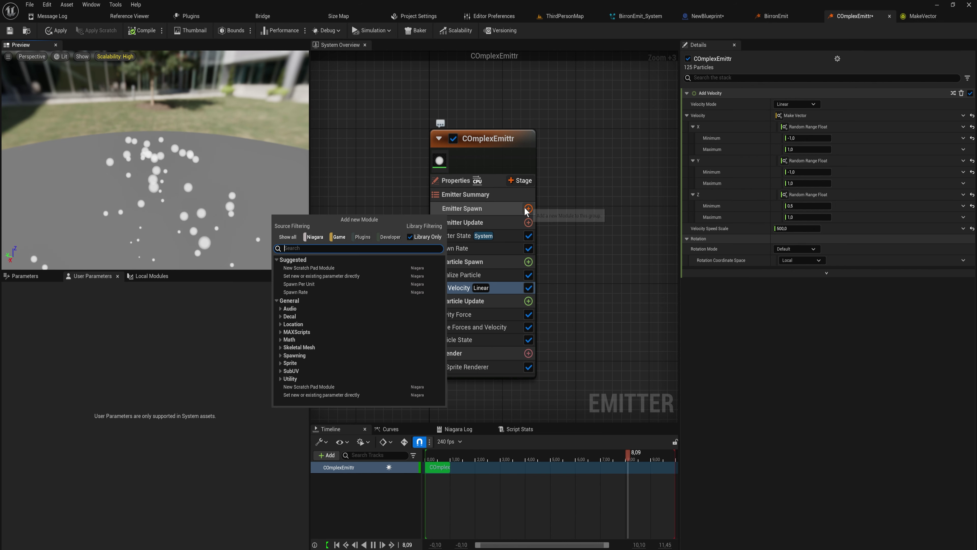
text(m)
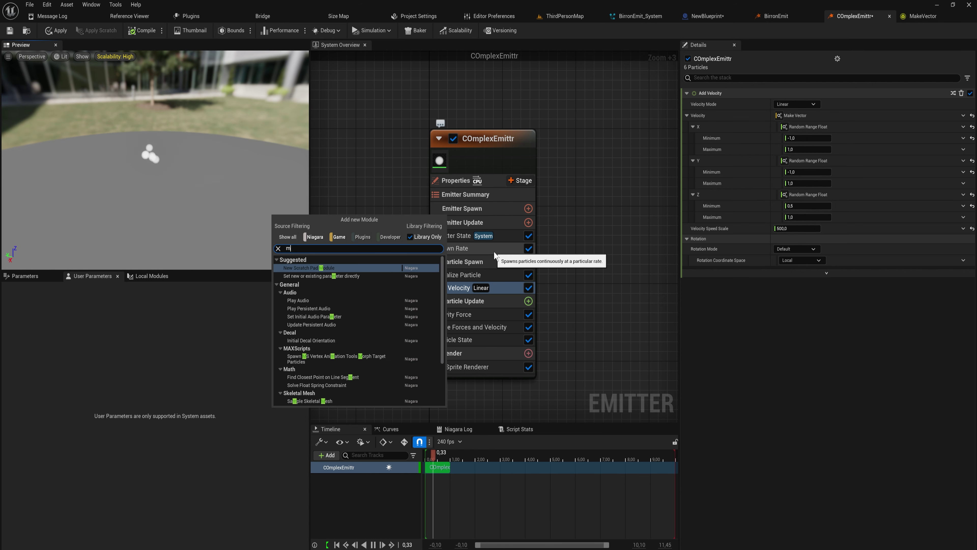
text(eter)
key(Return)
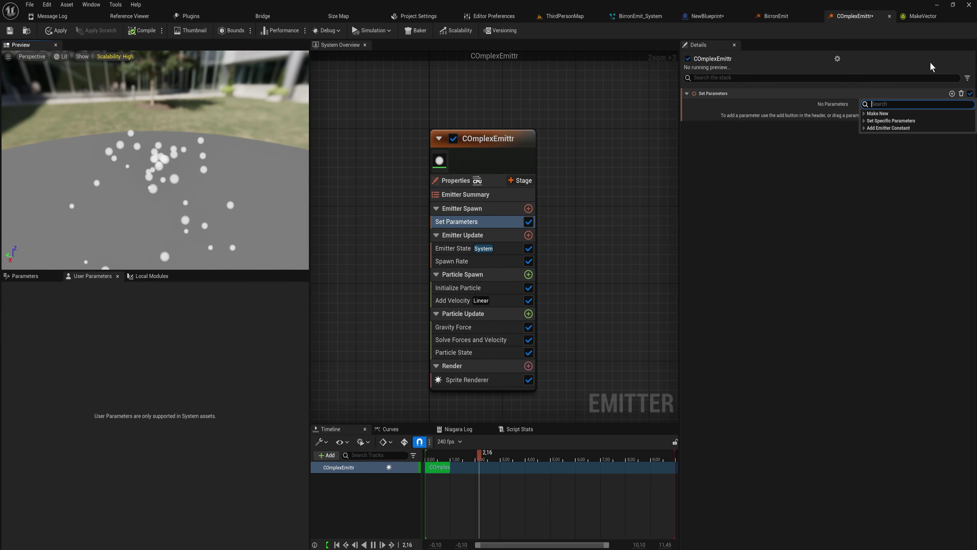
text(flat)
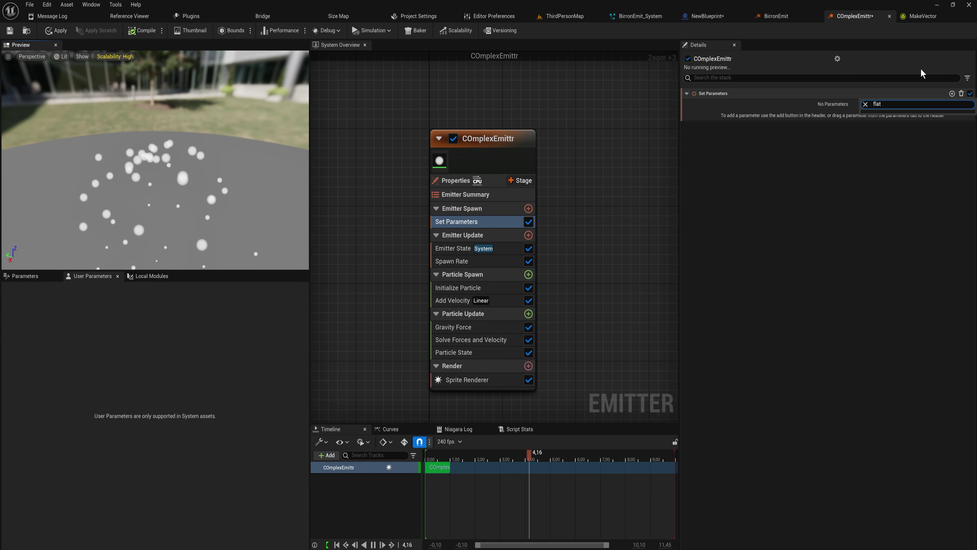
key(Return)
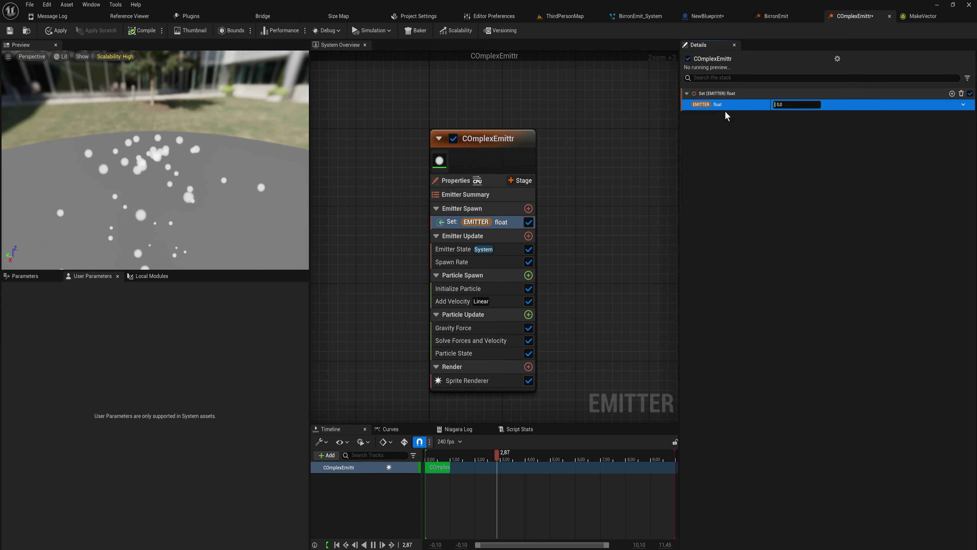
Step: Rename the emitter float parameter to Spread and set its value to 0.5
right_click(721, 104)
key(F2)
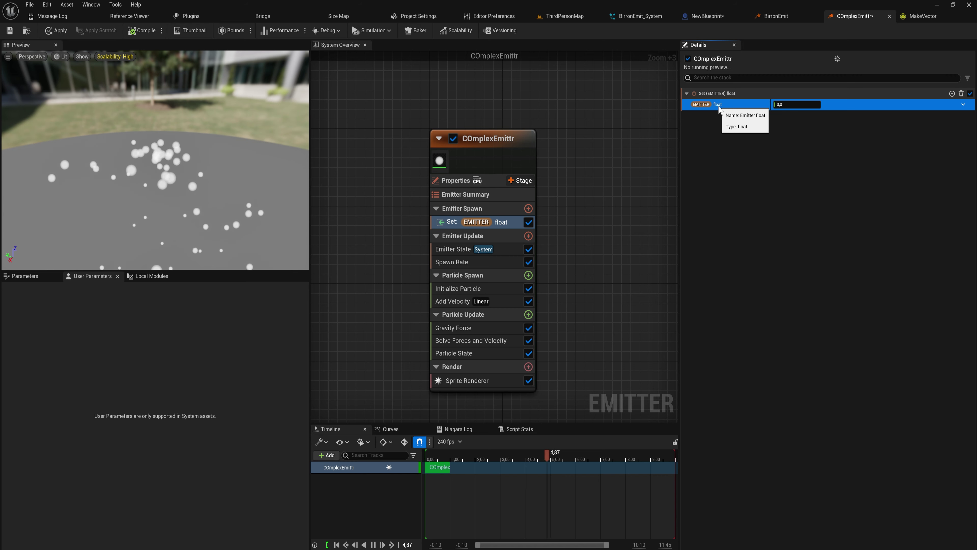
text(Spread)
key(Return)
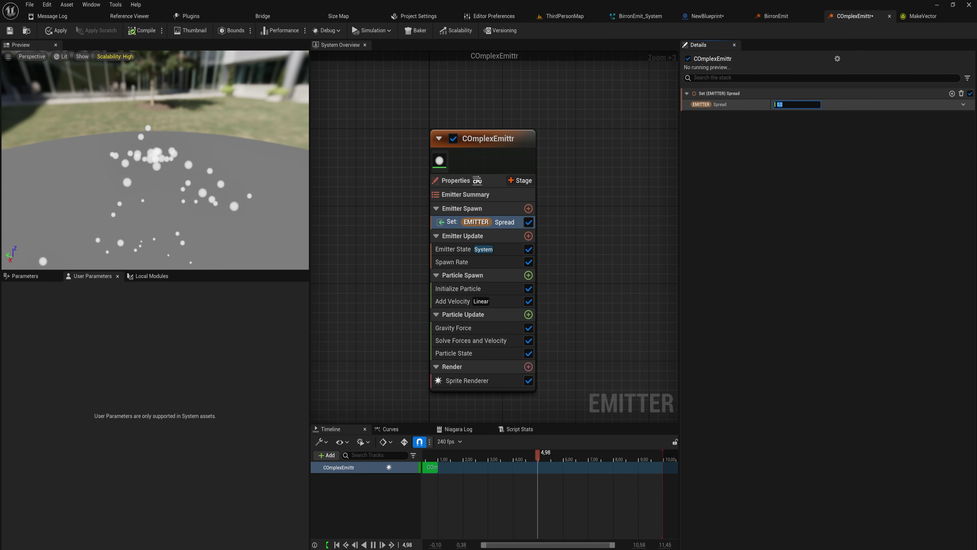
key(Return)
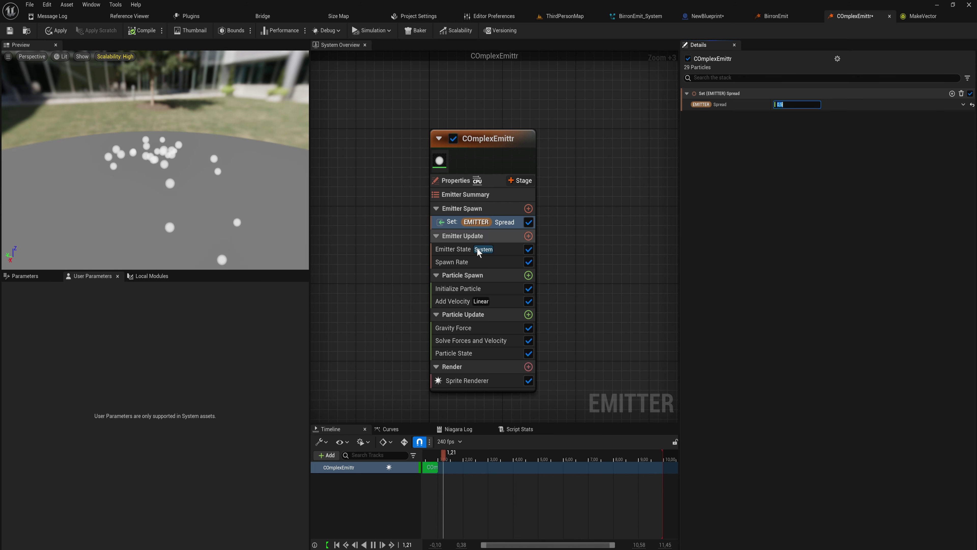
click(461, 301)
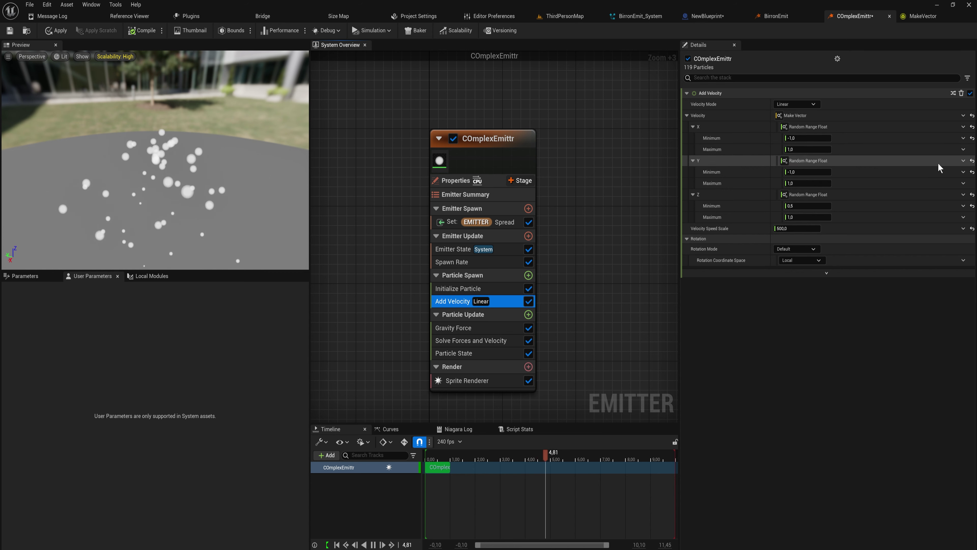
click(964, 150)
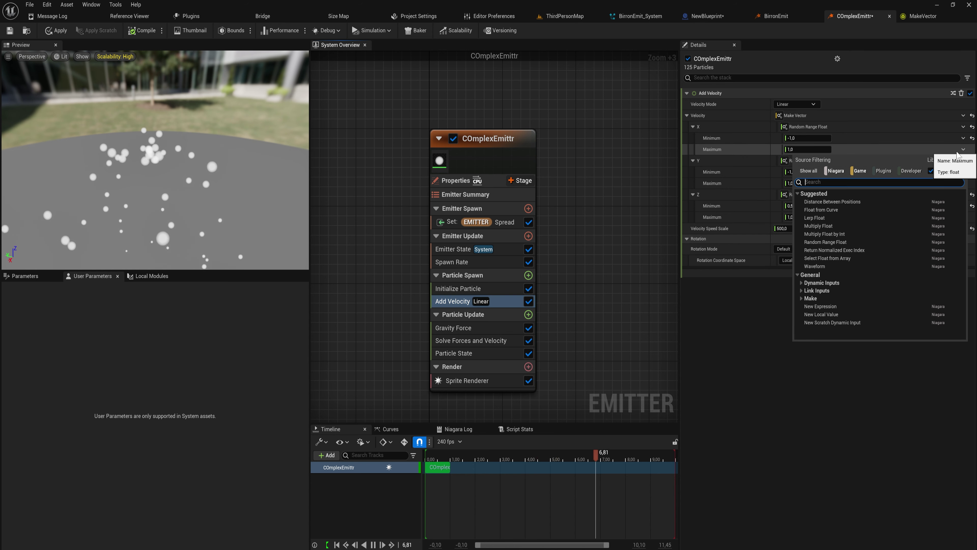
Step: Link Add Velocity's X and Y Maximum to the EMITTER Spread parameter
text(pread)
click(912, 217)
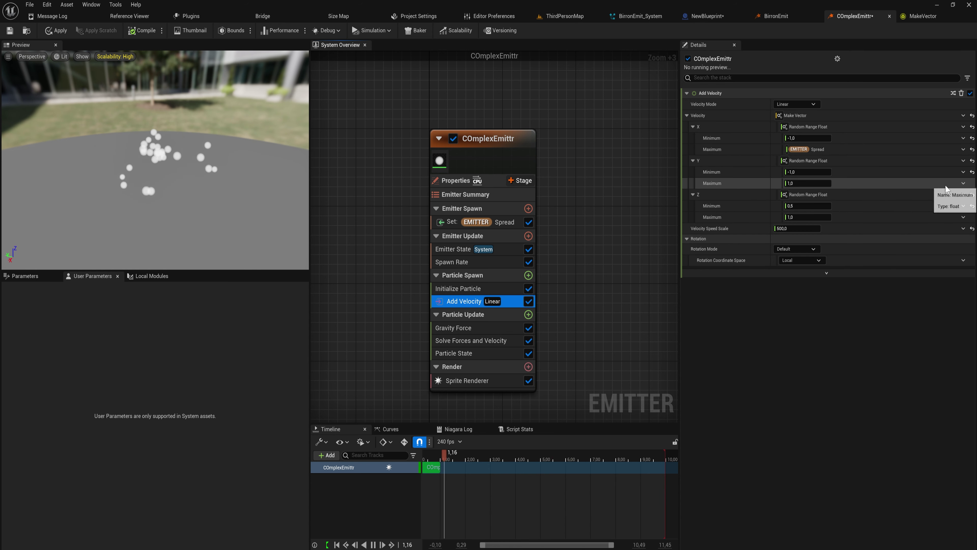
click(964, 183)
text(p)
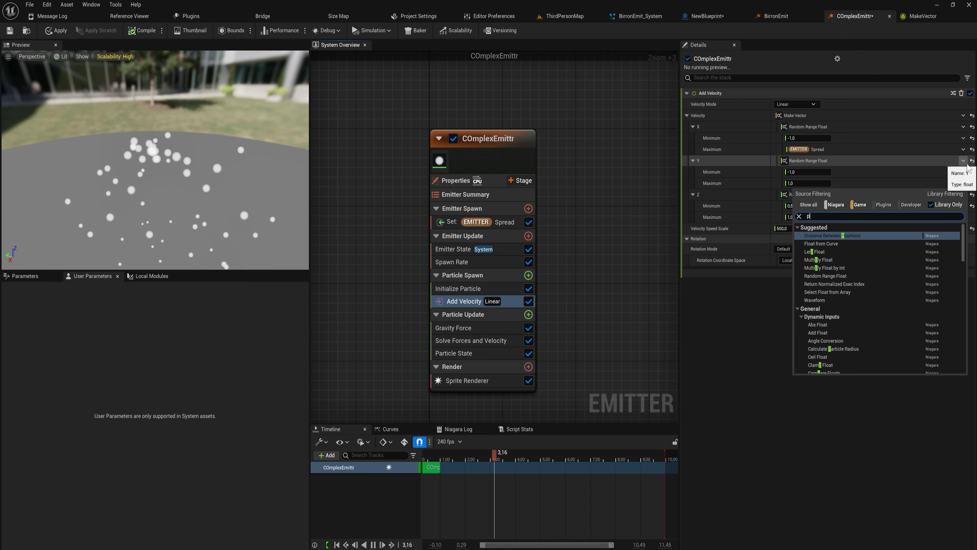
text(spe)
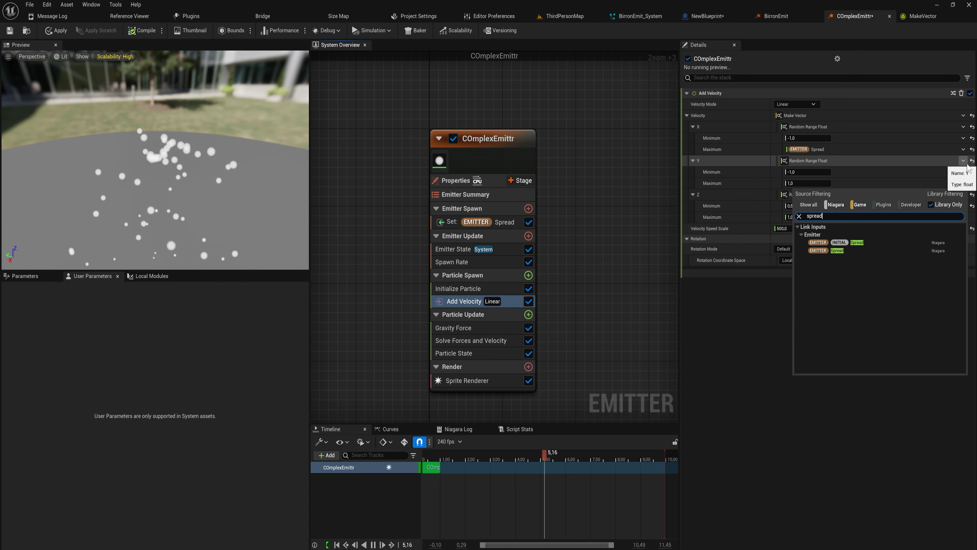
click(847, 246)
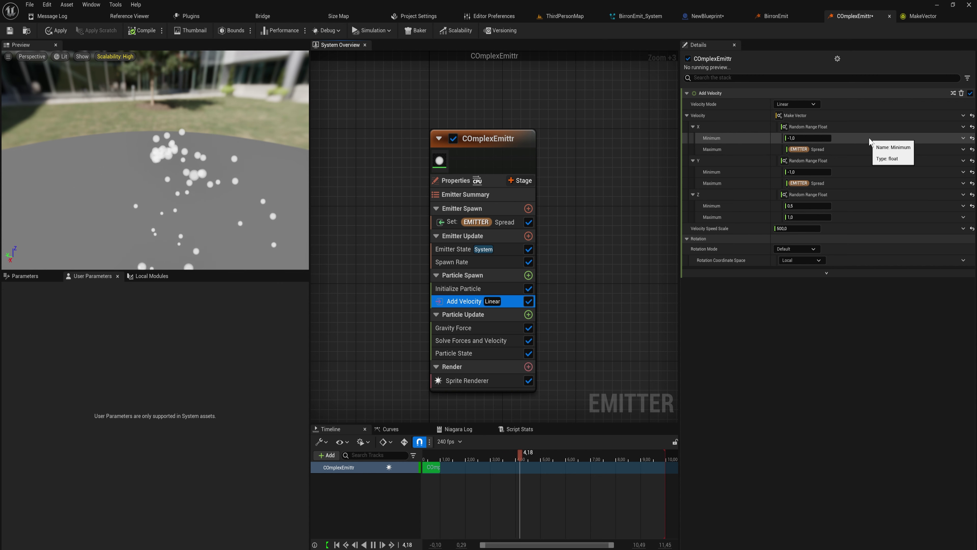
Step: Make X Minimum a Multiply Float with A = EMITTER Spread and B = -1.0
click(962, 138)
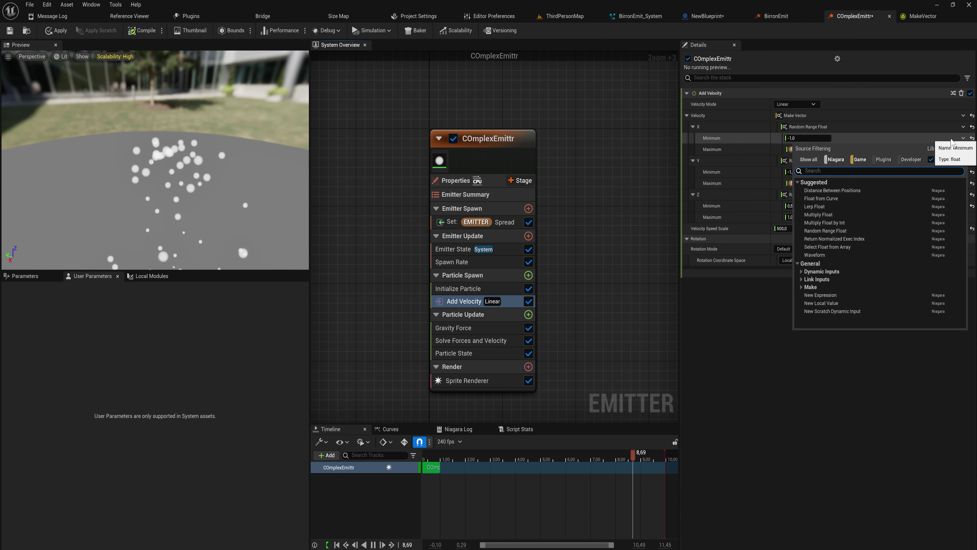
text(mul)
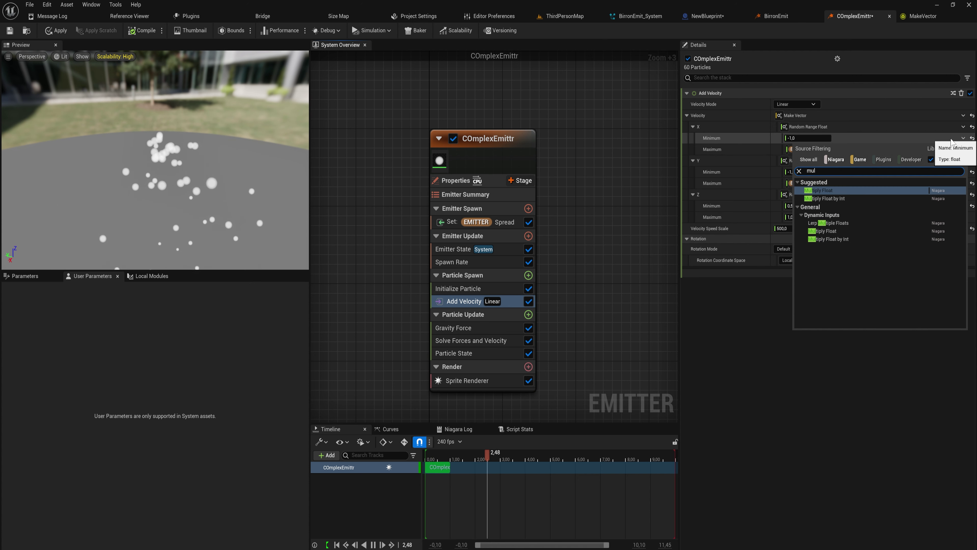
key(Return)
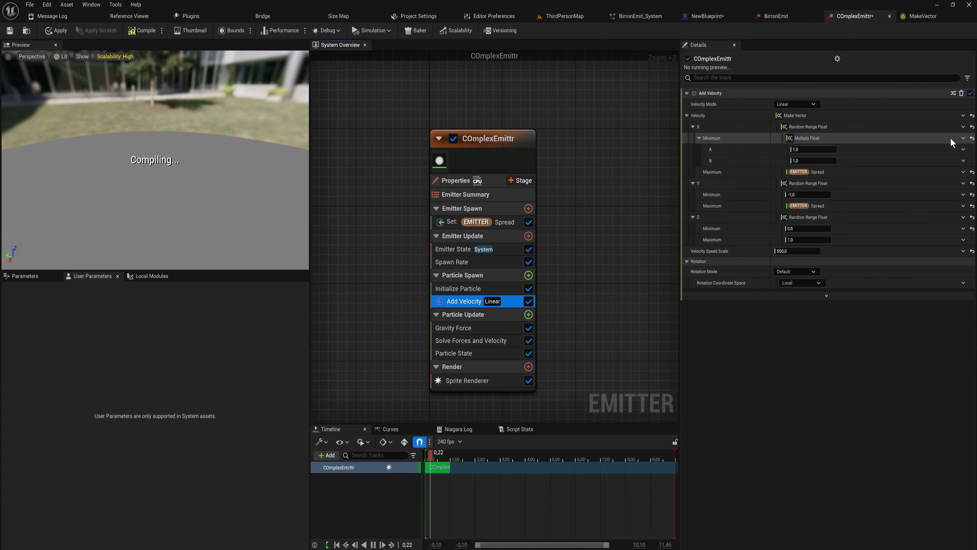
click(812, 150)
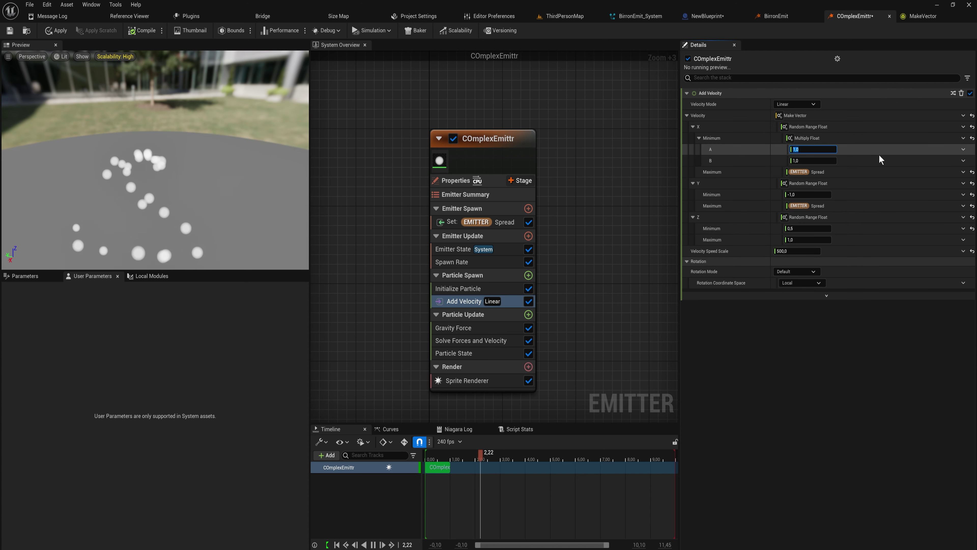
click(960, 150)
click(963, 149)
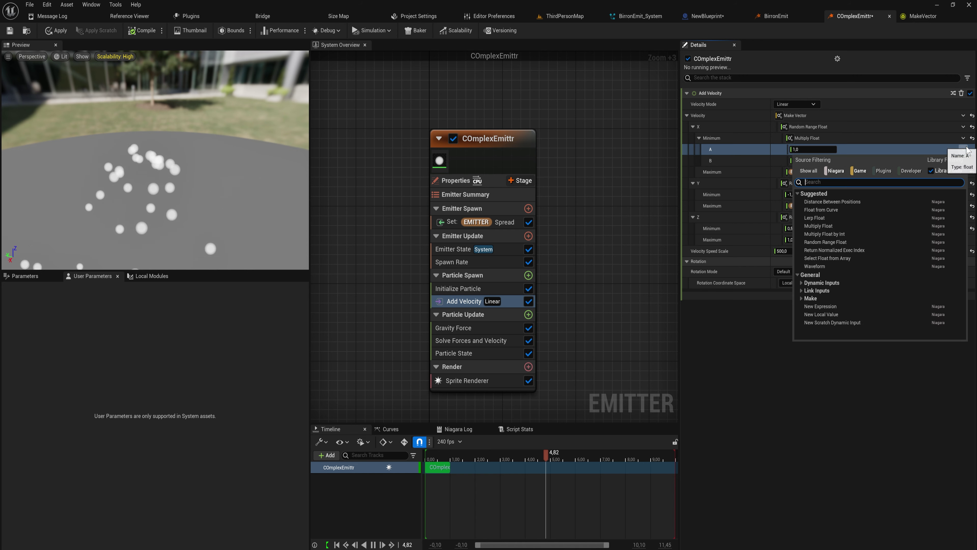
text(spread)
click(850, 213)
click(818, 160)
text(-1,0)
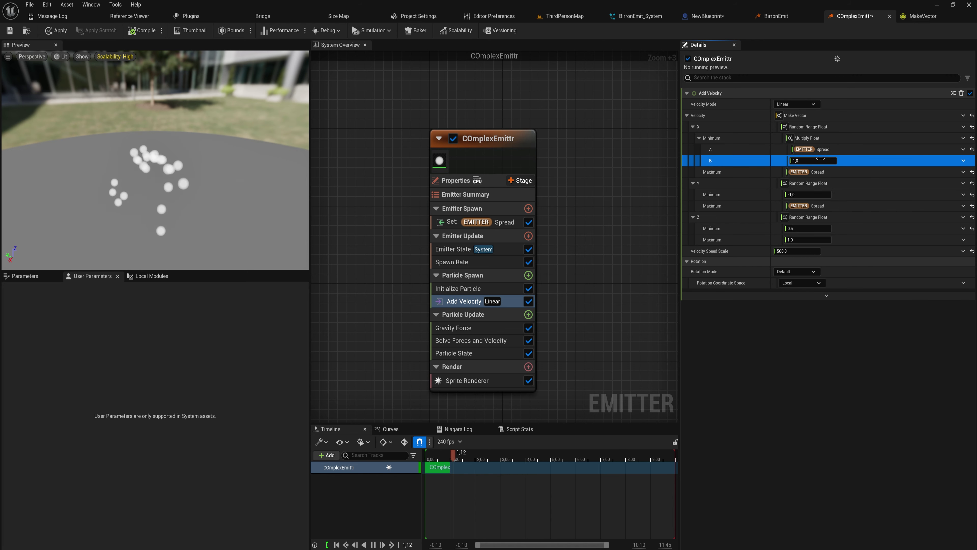
key(Return)
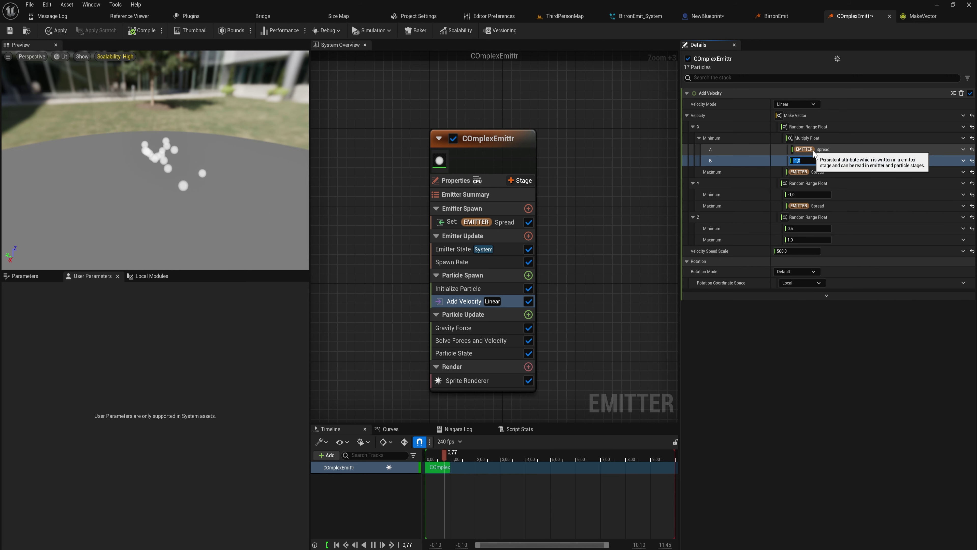
Step: Copy X Minimum's Spread × -1.0 multiply and paste it into Y Minimum
right_click(722, 137)
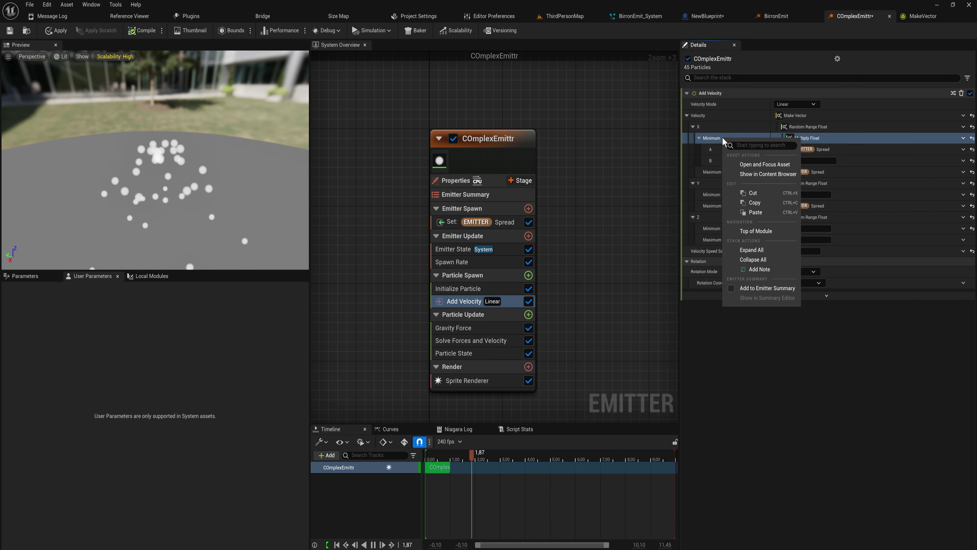
click(768, 204)
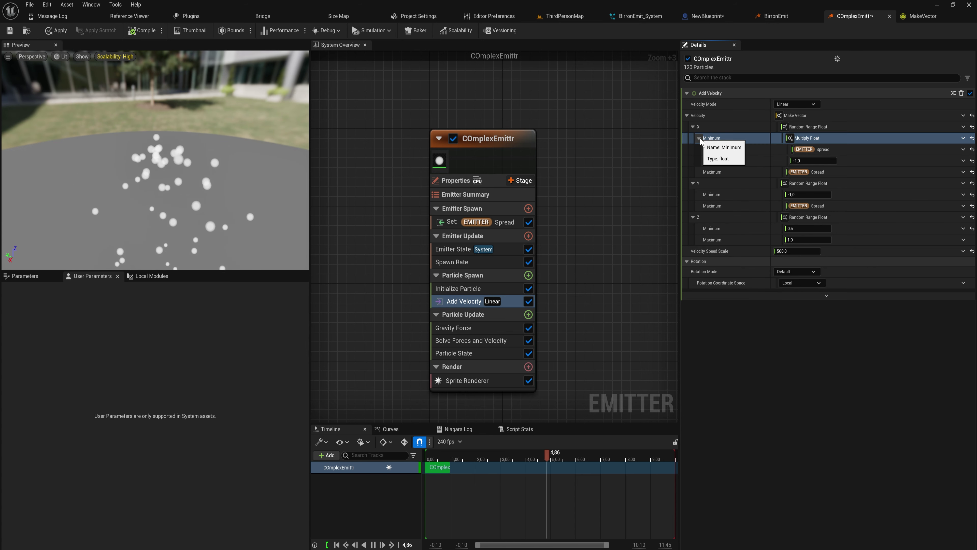
click(725, 194)
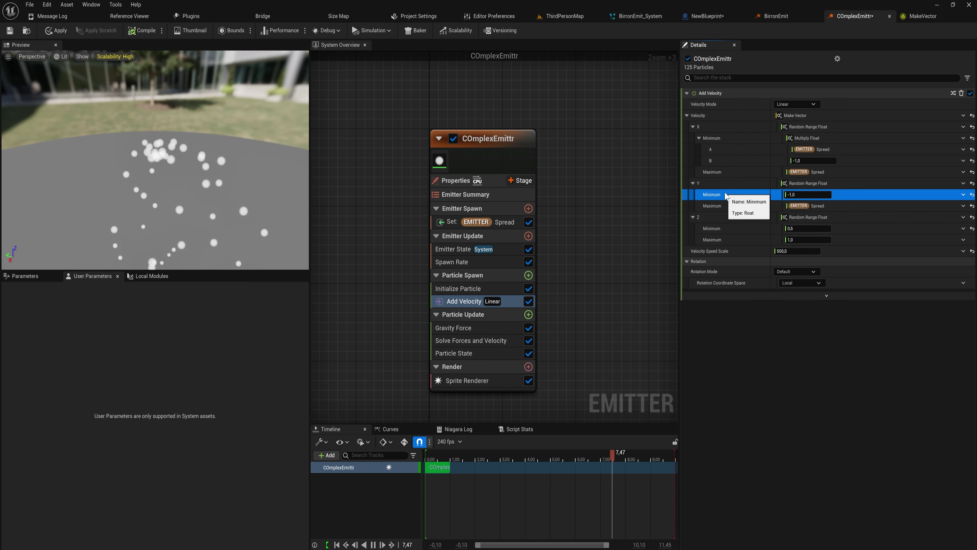
right_click(725, 194)
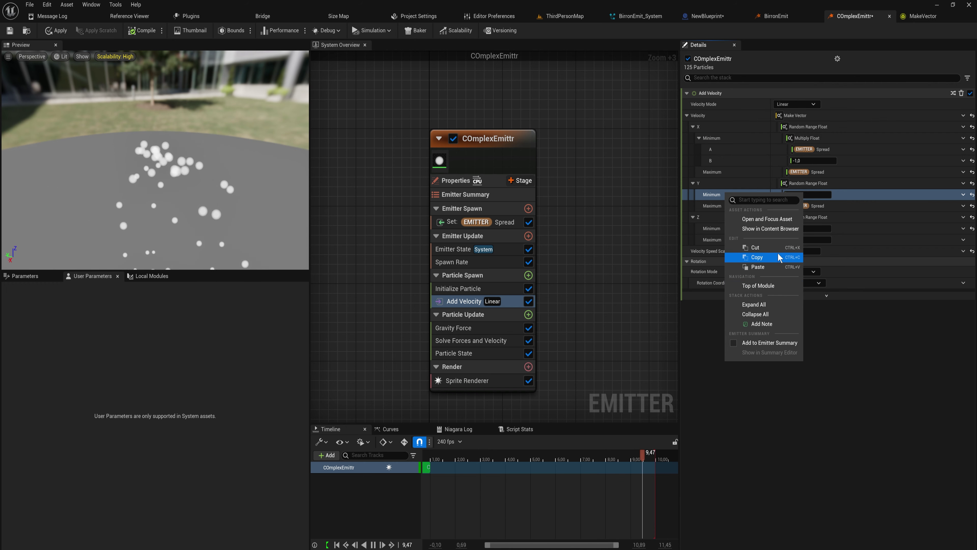
click(765, 267)
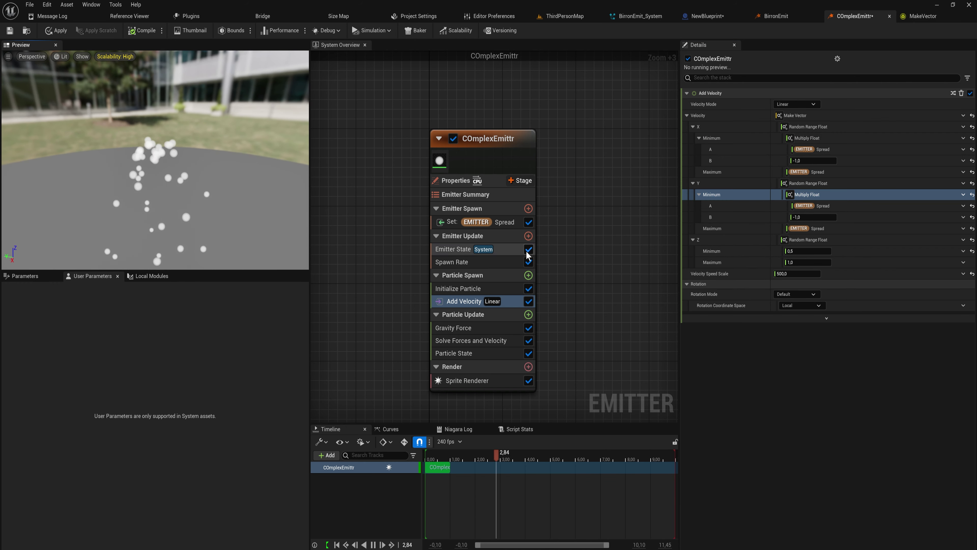
click(504, 223)
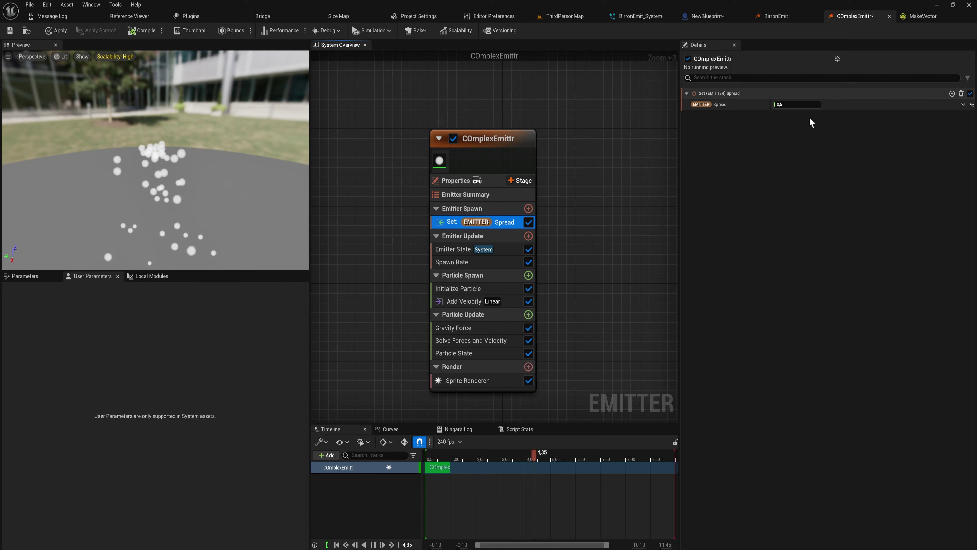
Step: Change the Emitter Spawn Spread value to 0.1 and orbit the preview to check the column
click(804, 101)
text(2)
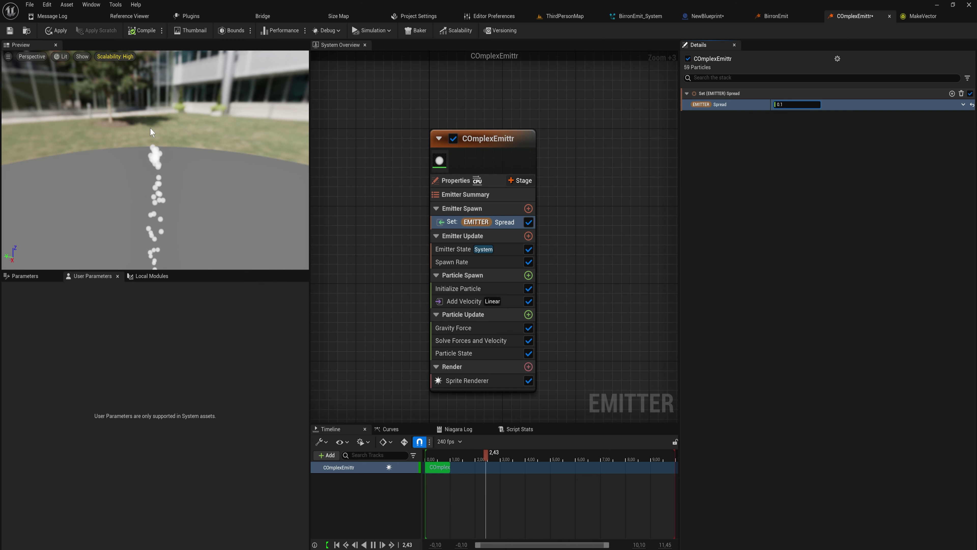
drag(197, 149, 198, 185)
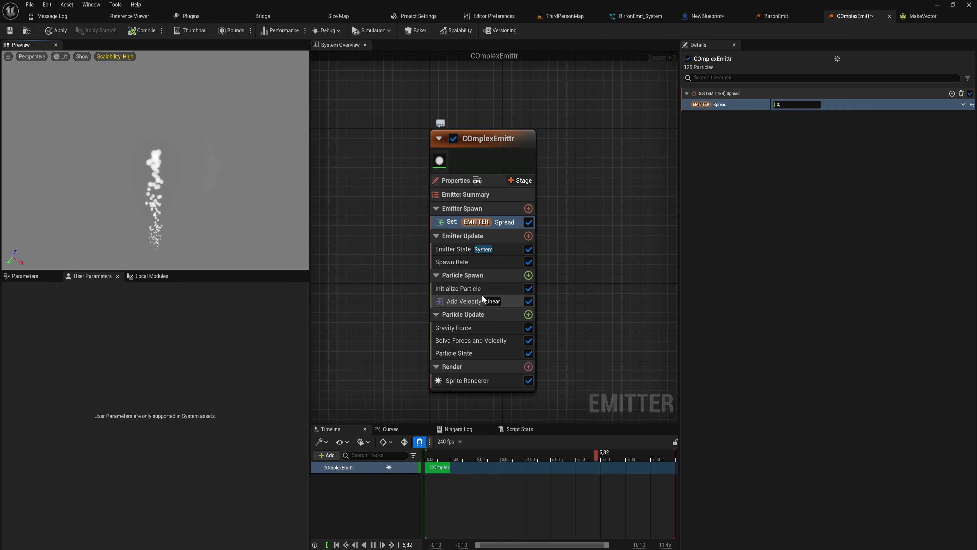
click(480, 301)
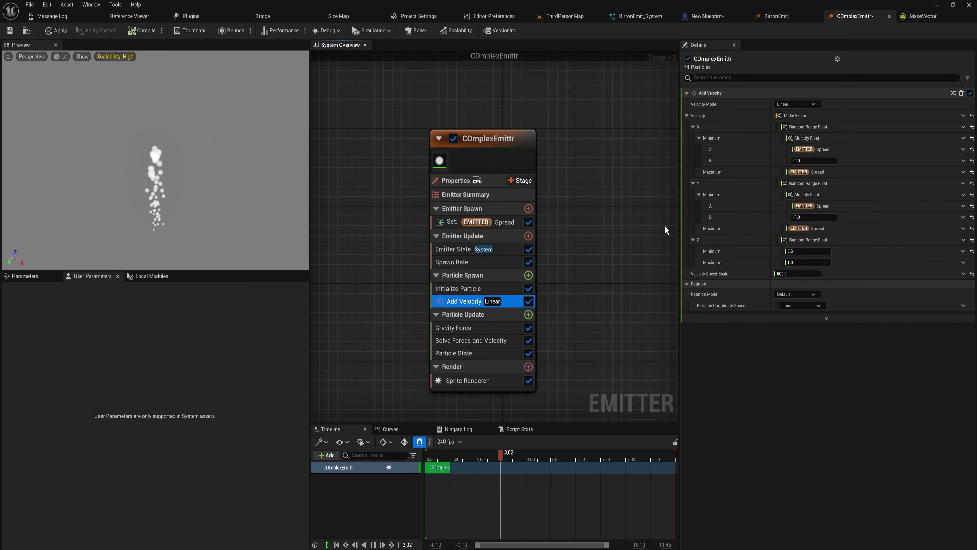
click(485, 221)
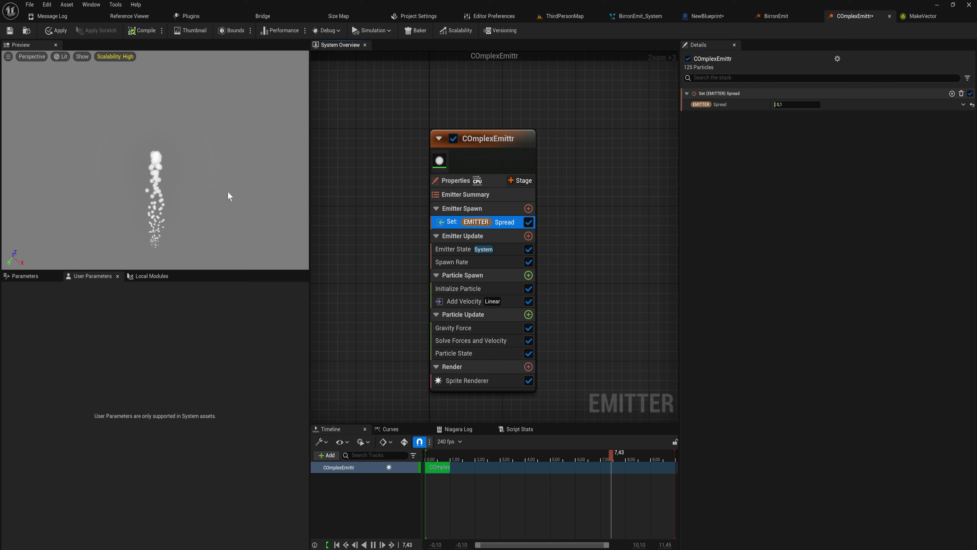
drag(227, 191, 242, 222)
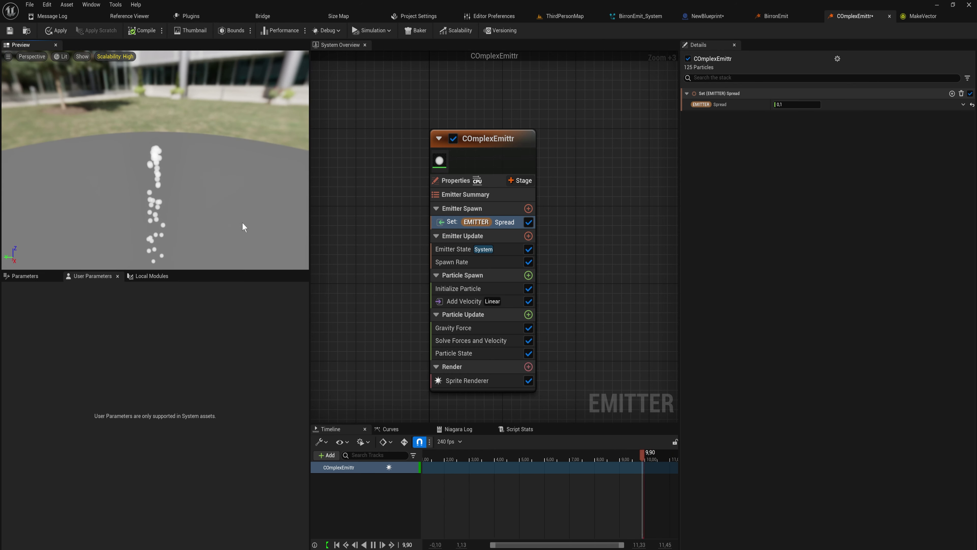
click(493, 277)
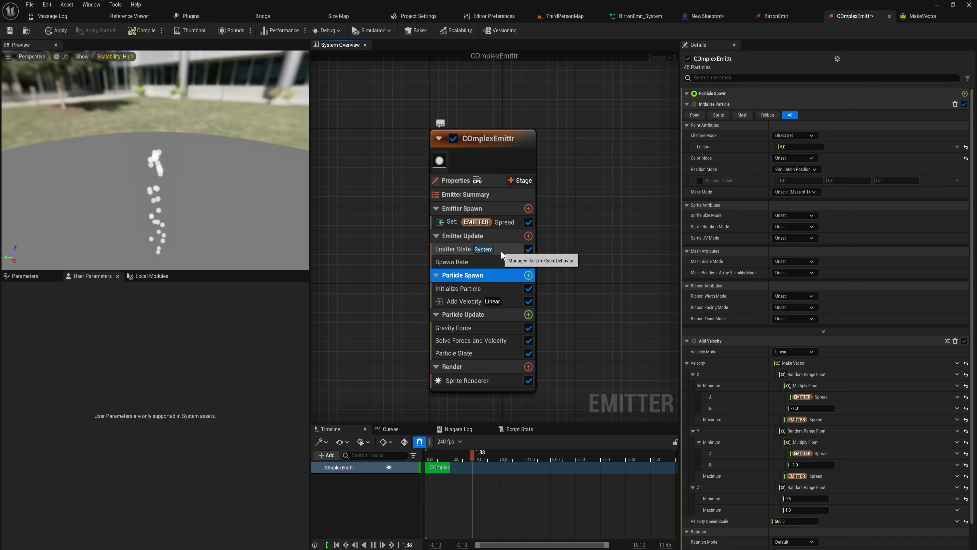
Step: Collapse the X and Y Minimum multiply rows in Add Velocity and inspect the Make Vector script
click(512, 302)
click(699, 138)
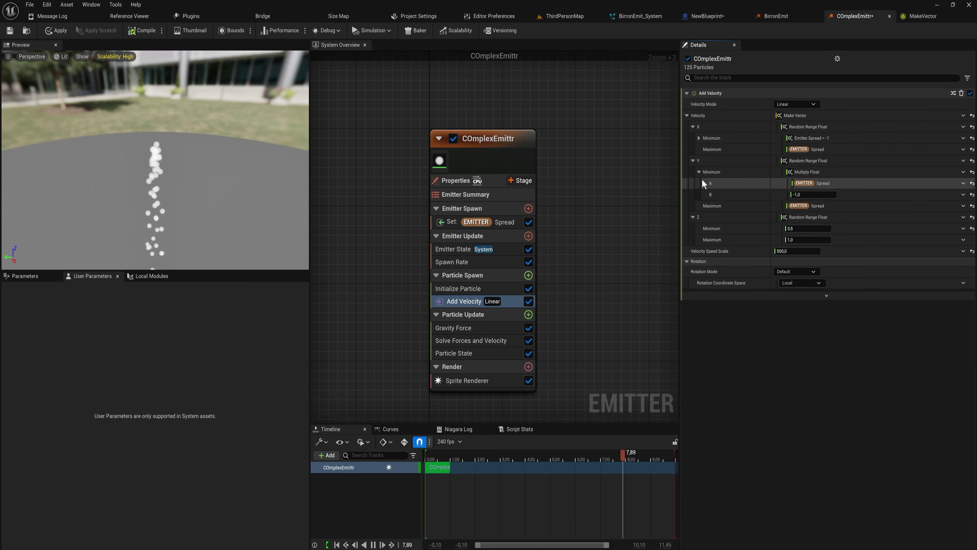
click(699, 172)
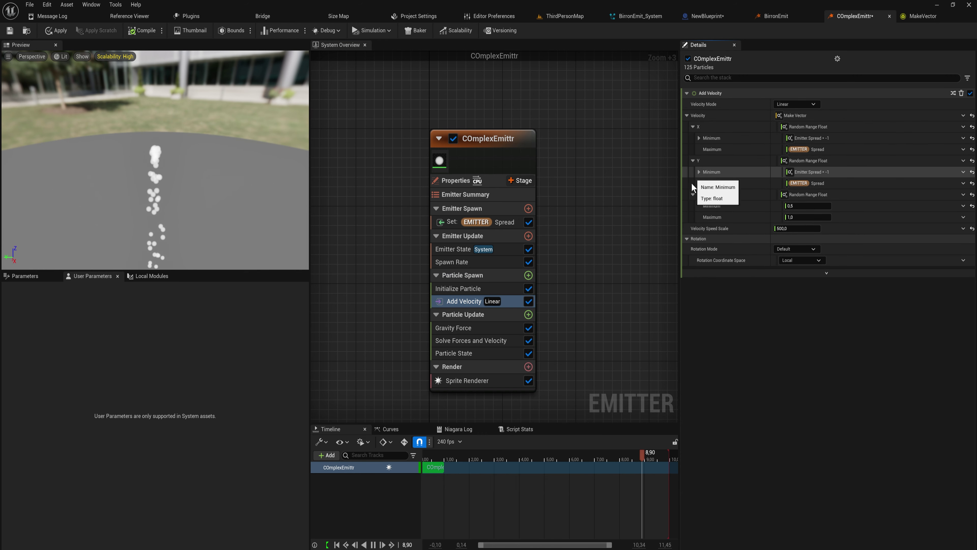
double_click(806, 115)
drag(780, 334, 255, 141)
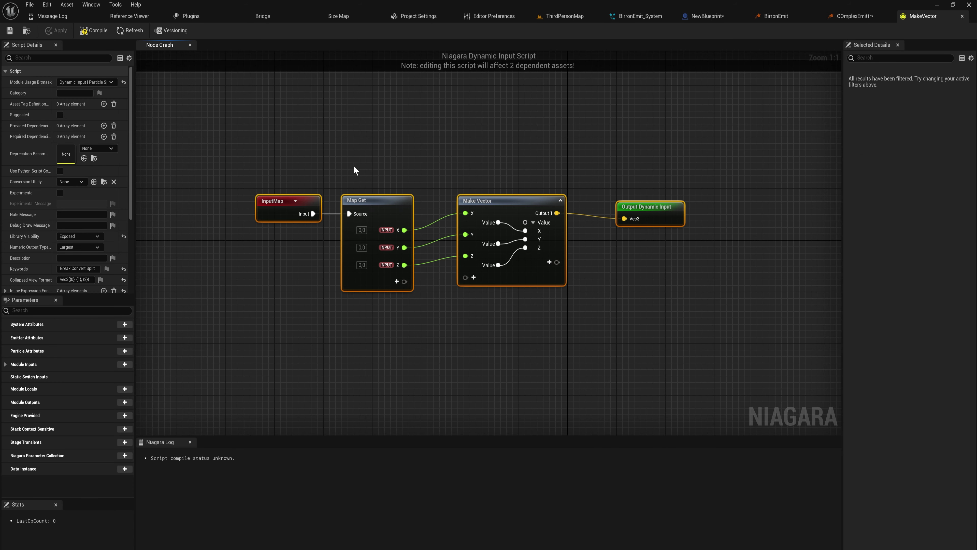
click(865, 19)
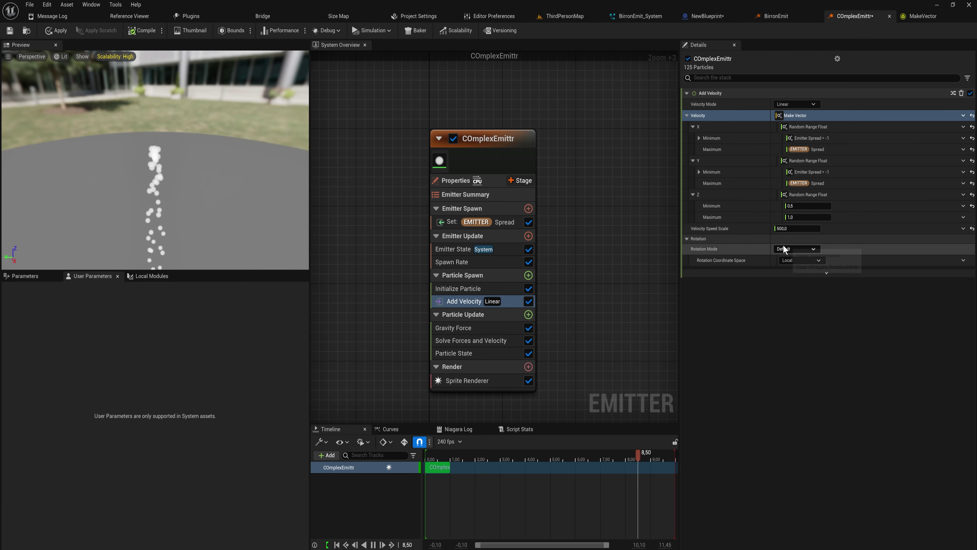
scroll(563, 241, up, 1)
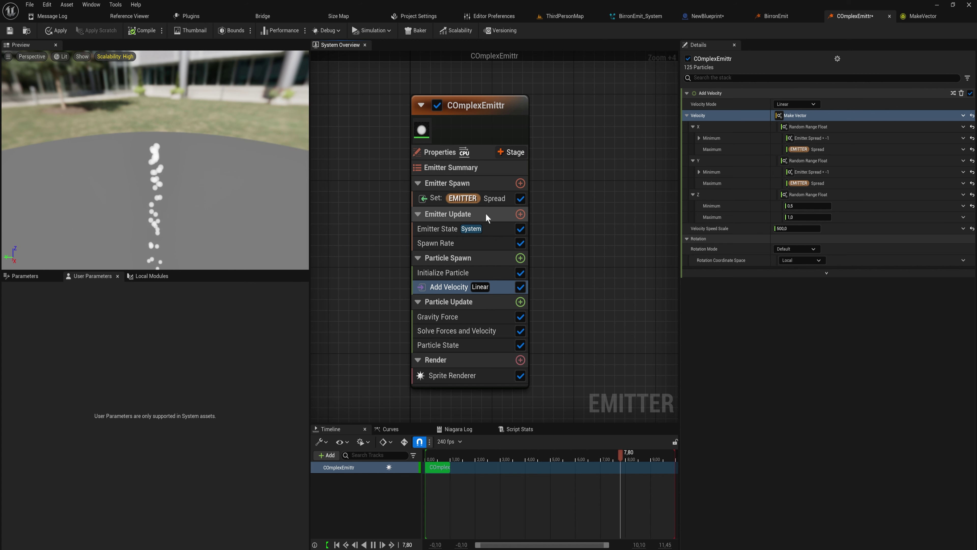
Step: Add a Set Parameters module to Emitter Update that sets EMITTER Spread, currently 0.0
click(520, 214)
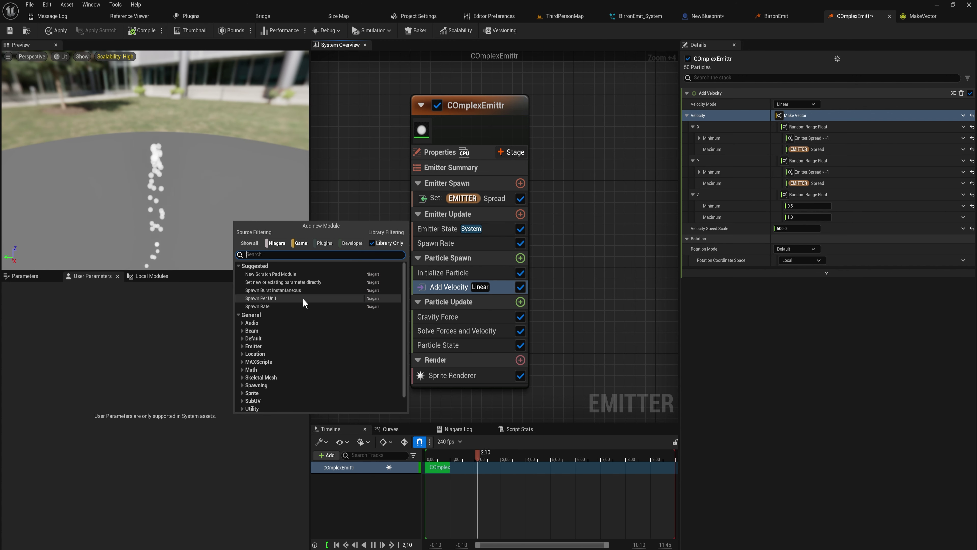
click(309, 282)
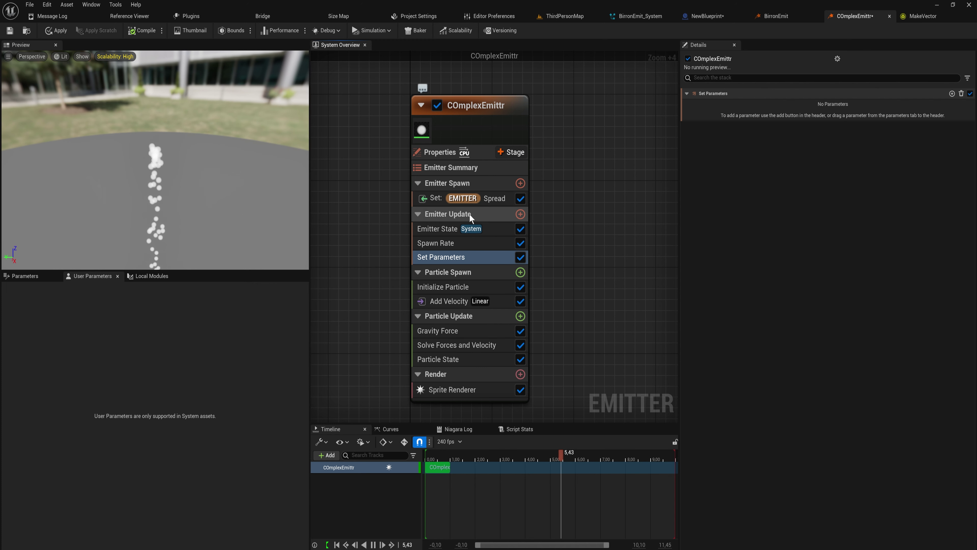
click(952, 93)
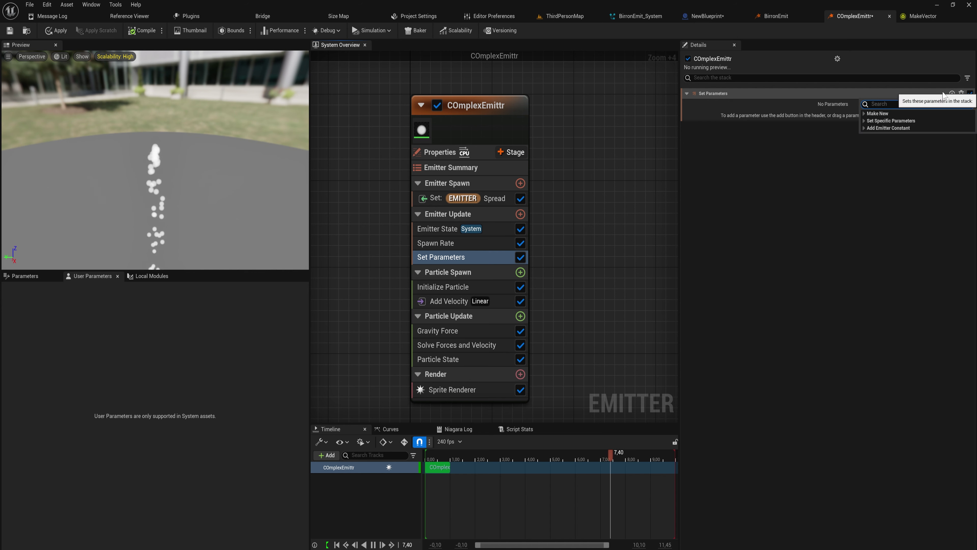
text(sprea)
key(Return)
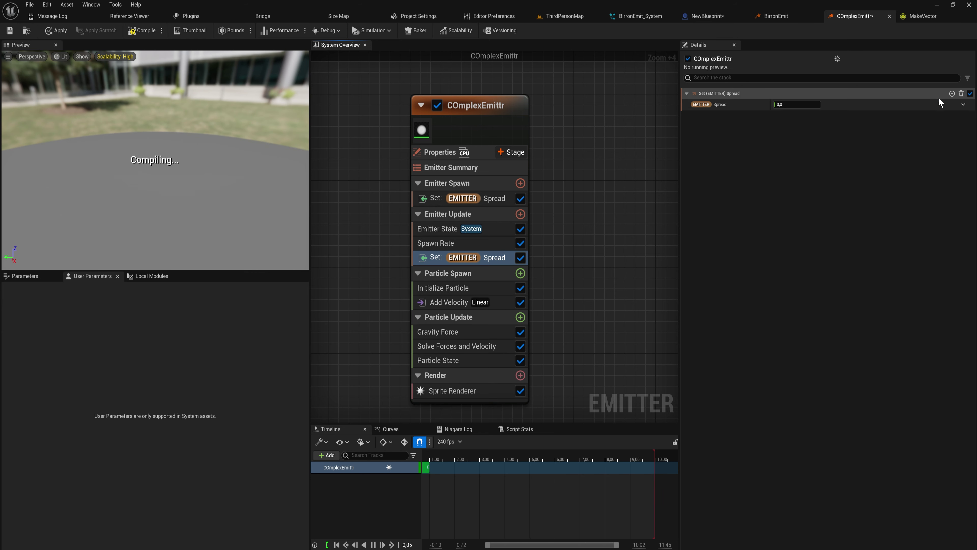
click(964, 104)
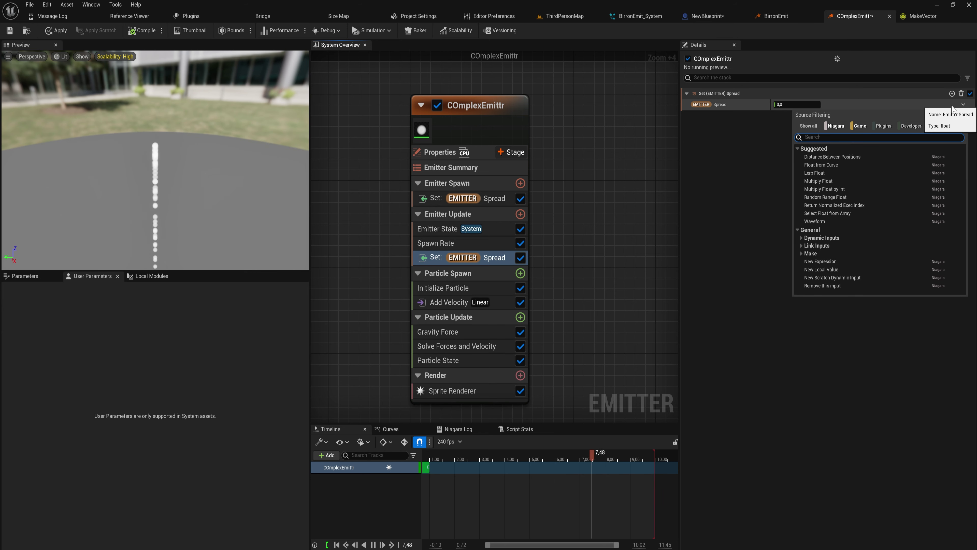
Step: Set the update Spread to Multiply Float with A = EMITTER Initial Spread and B = EMITTER Age
text(spread)
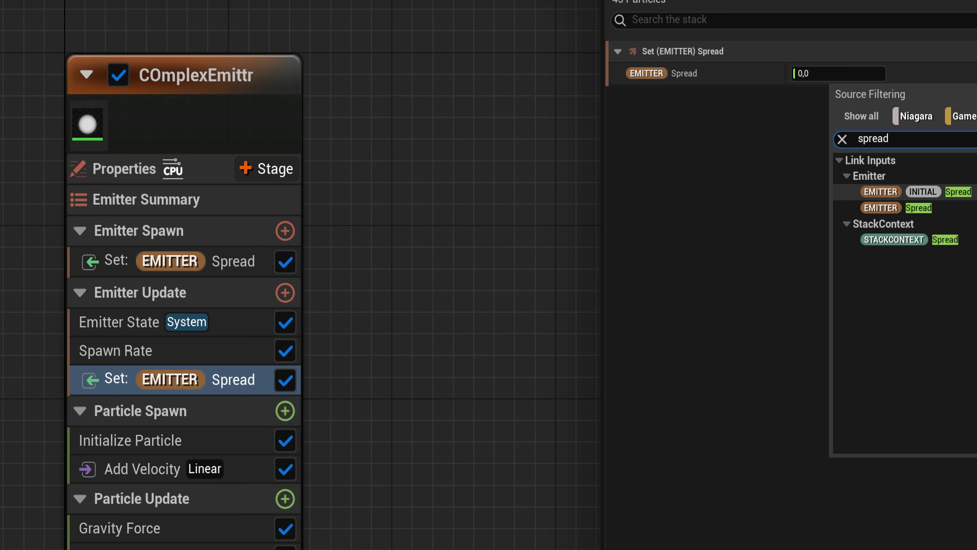
click(402, 126)
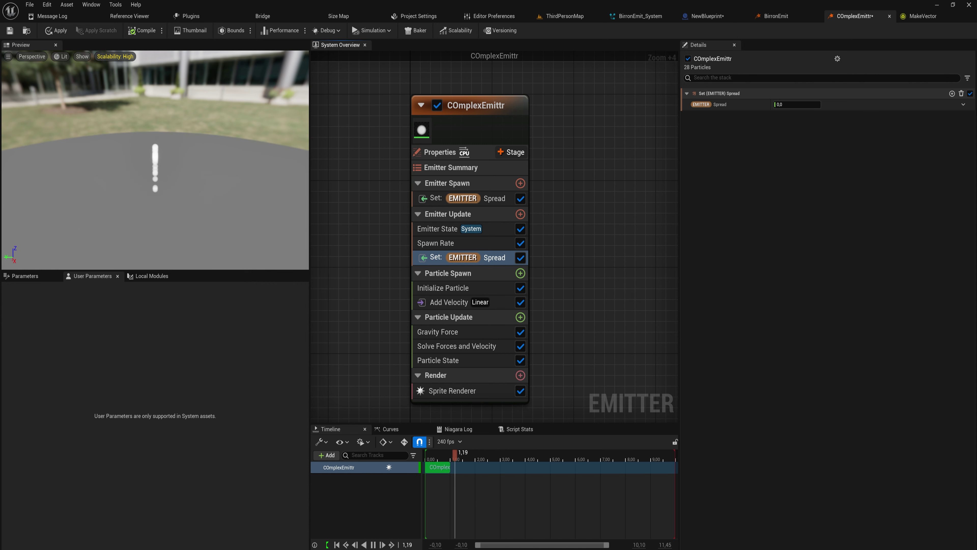
click(963, 104)
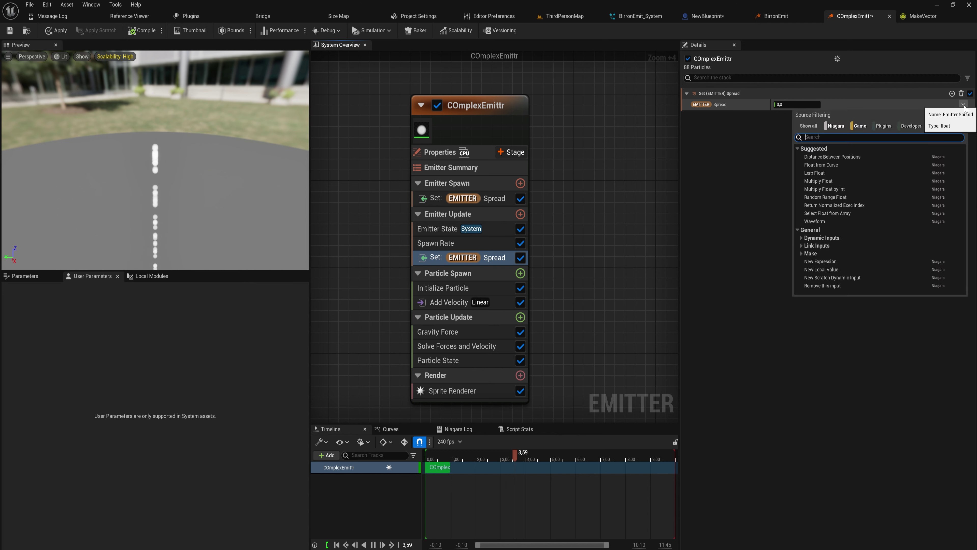
text(mul)
key(Return)
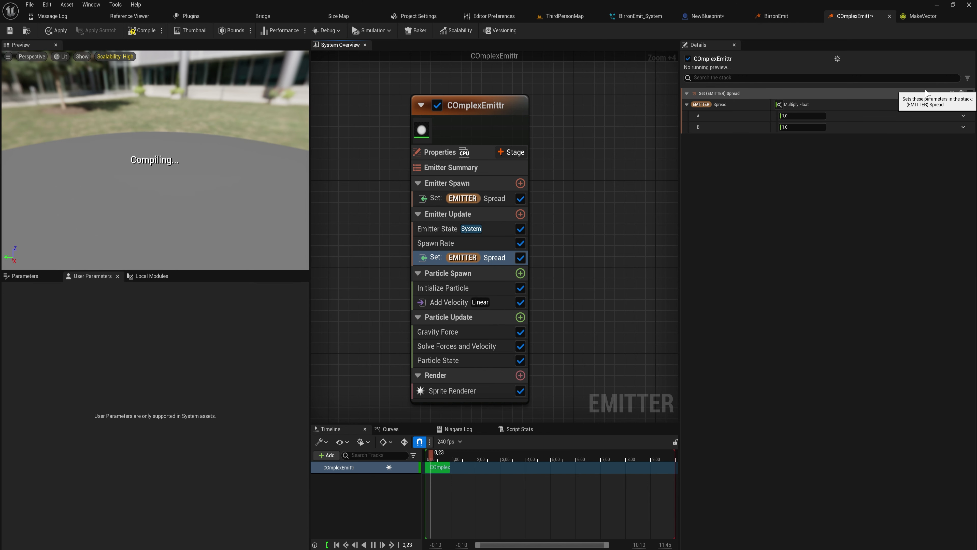
click(963, 116)
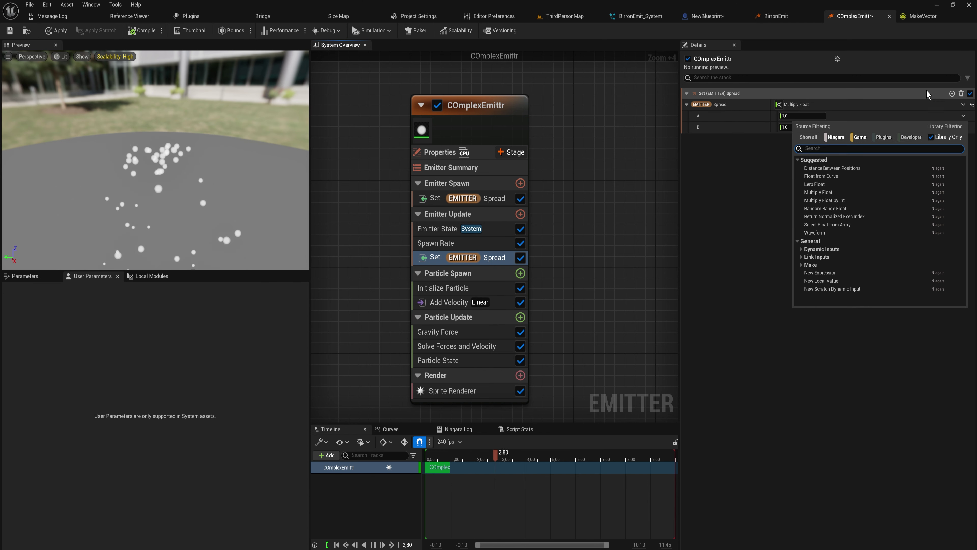
text(spread)
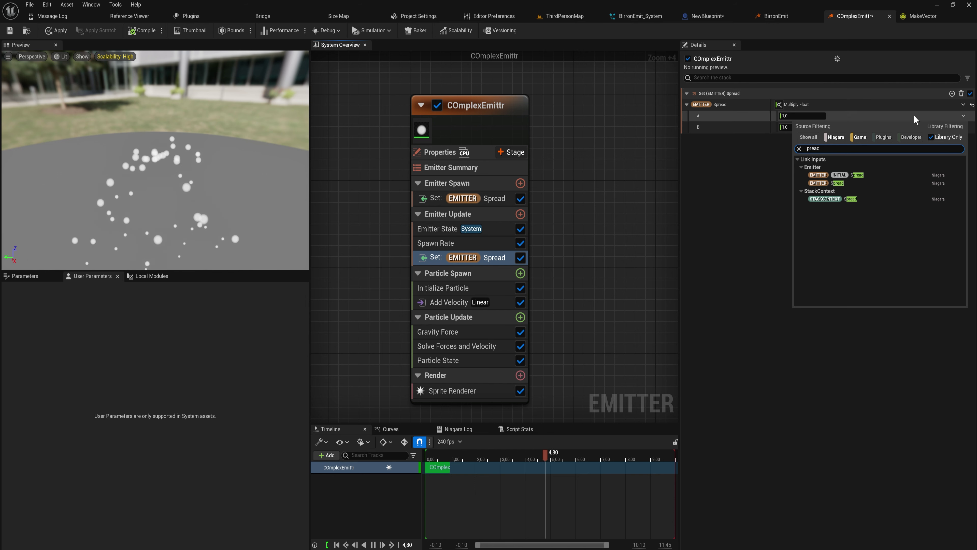
click(885, 174)
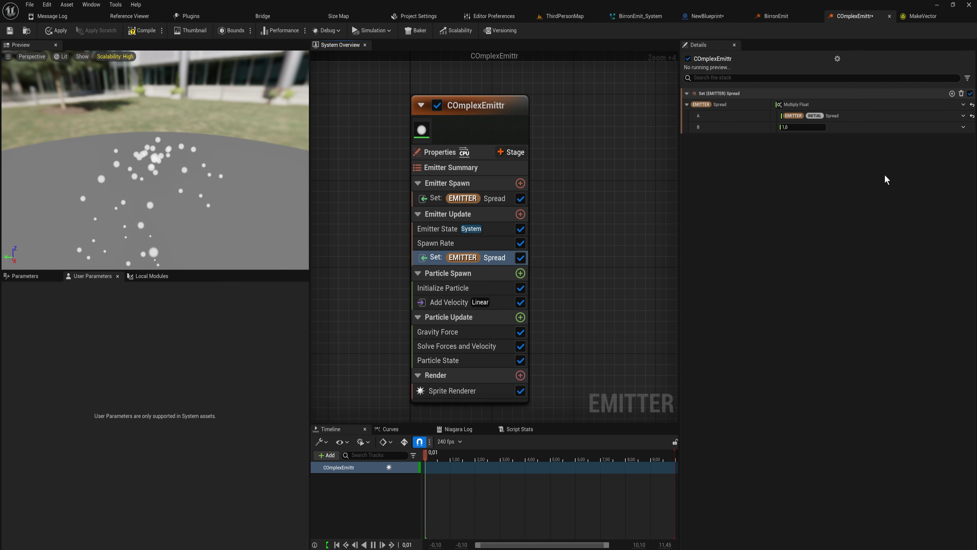
click(963, 127)
text(age)
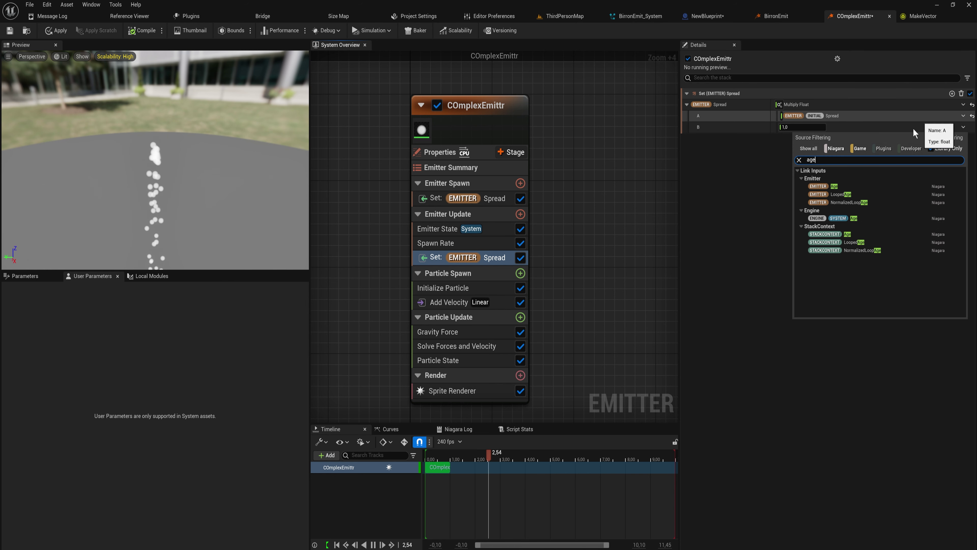
click(850, 187)
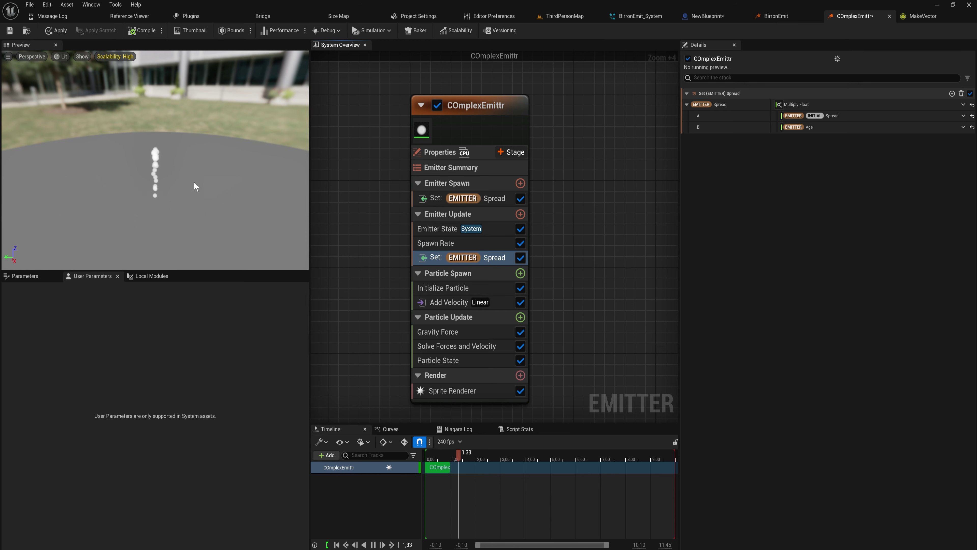
Step: Orbit the preview and review the initial Spread and update-time Spread settings
drag(184, 193, 186, 197)
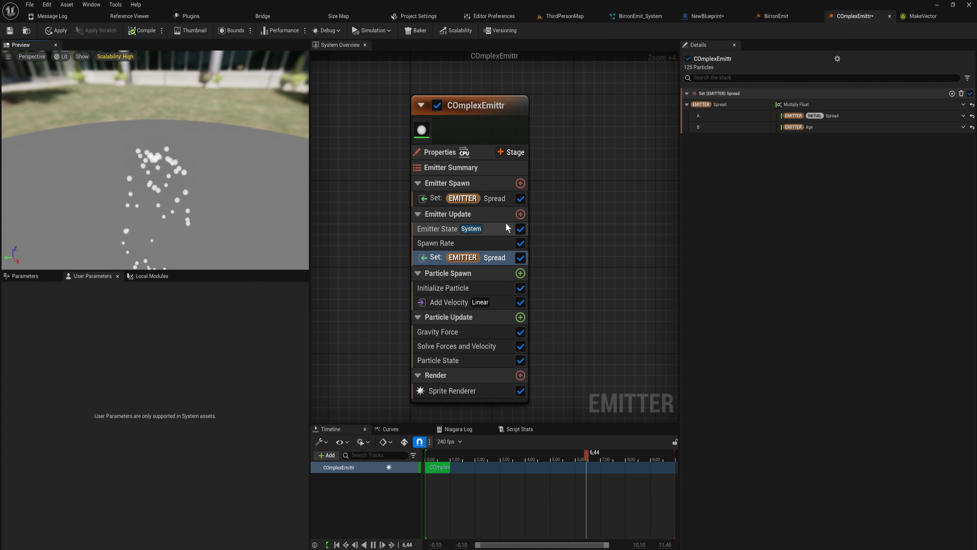
click(504, 198)
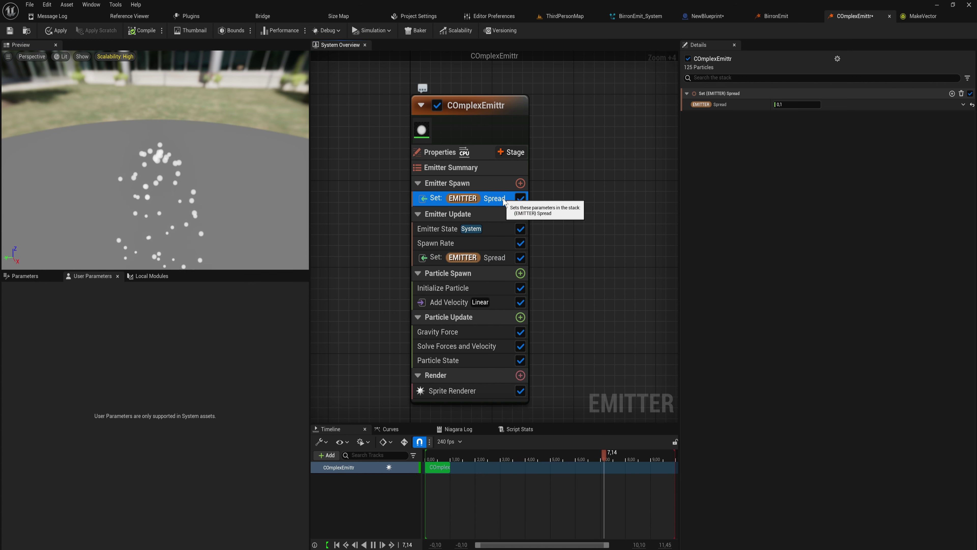
click(793, 104)
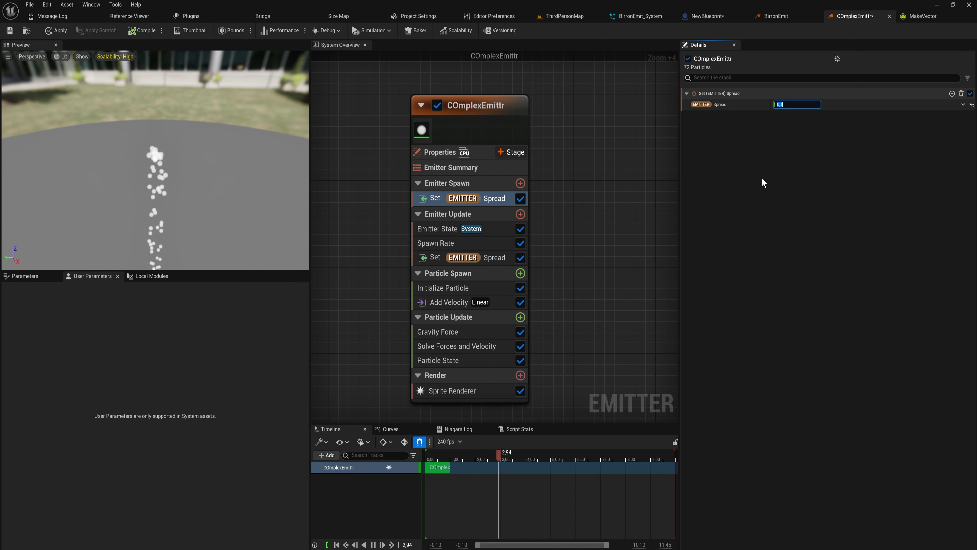
click(499, 262)
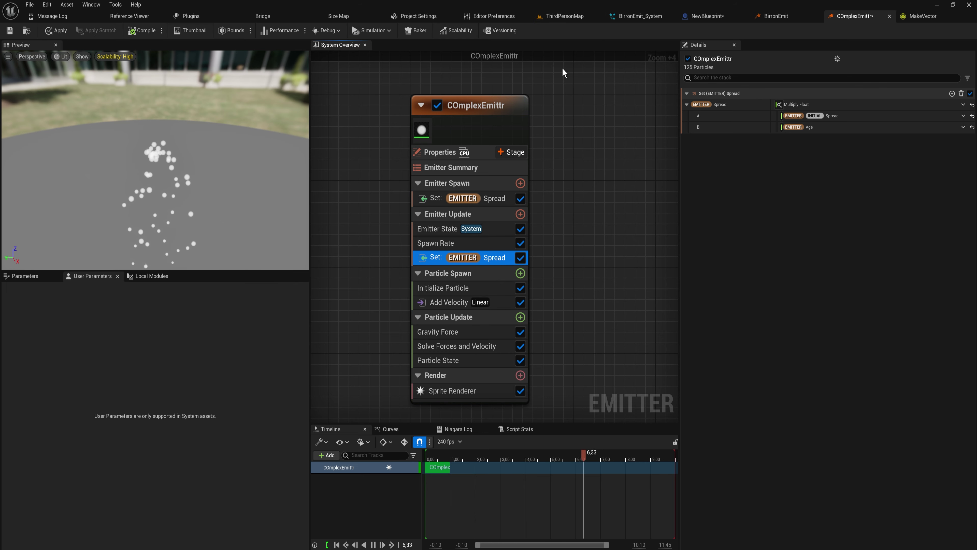
key(ctrl+space)
Step: Create COmplexEmittr_System from the COmplexEmittr emitter and place it in ThirdPersonMap
click(558, 16)
click(680, 308)
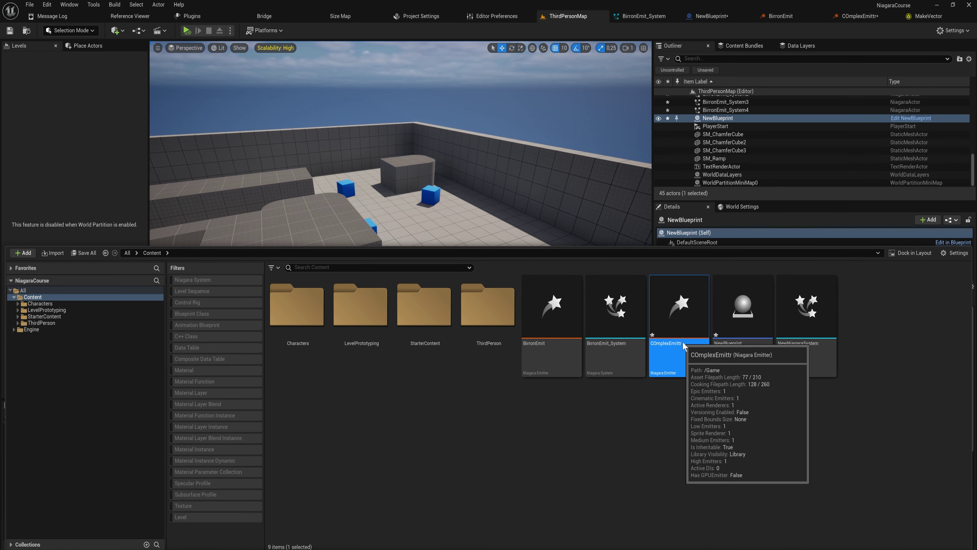
right_click(684, 335)
click(727, 142)
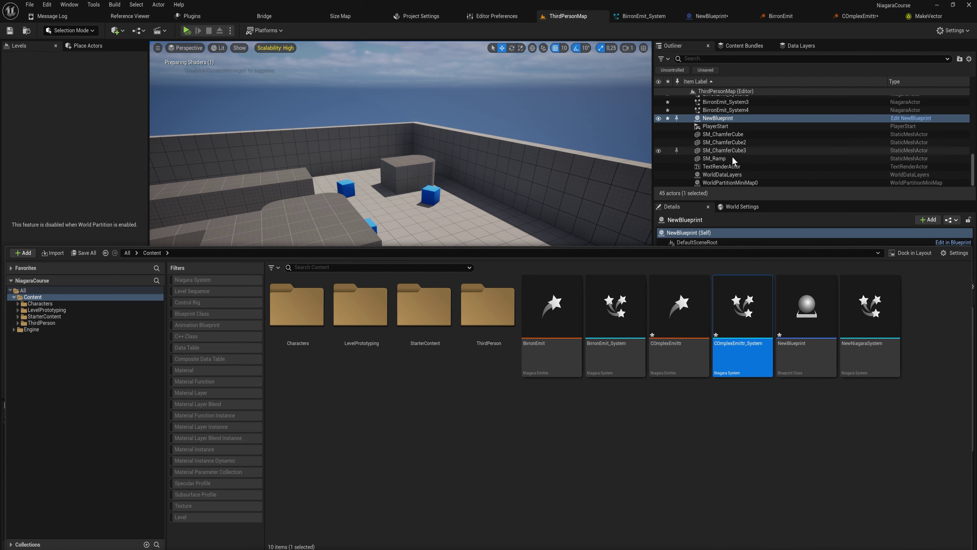
drag(745, 328, 323, 222)
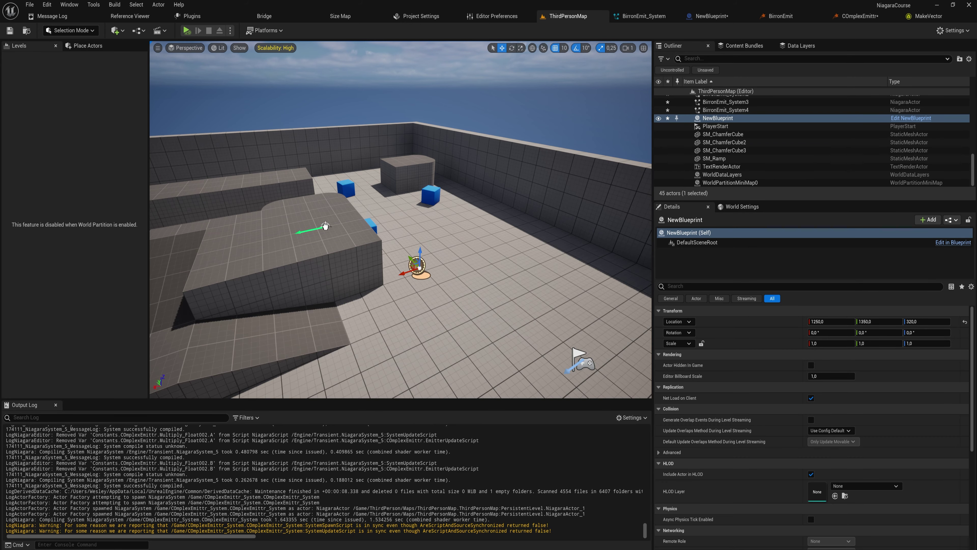
key(f)
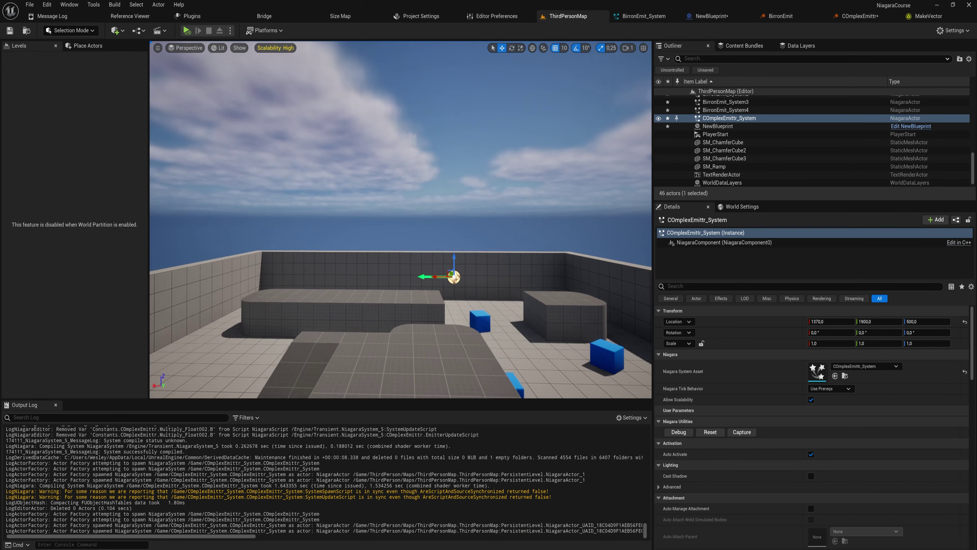
Step: Save all changes, then orbit the level view to watch the particles spread
click(848, 17)
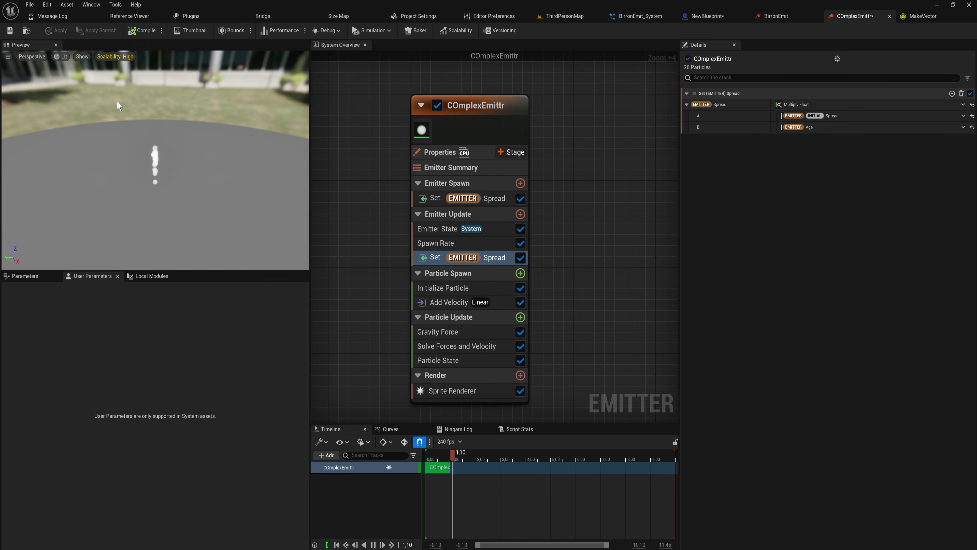
key(ctrl+shift+s)
click(564, 16)
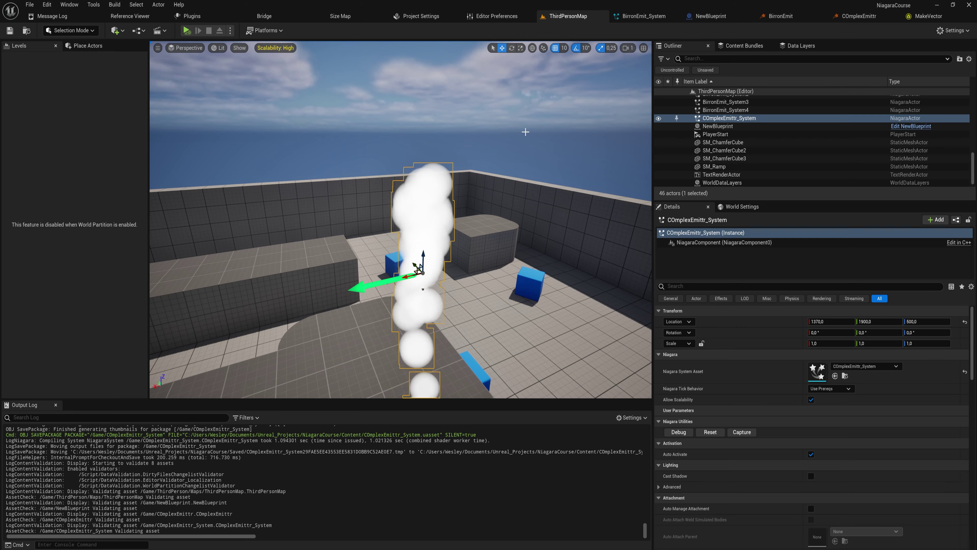
right_drag(526, 132, 525, 214)
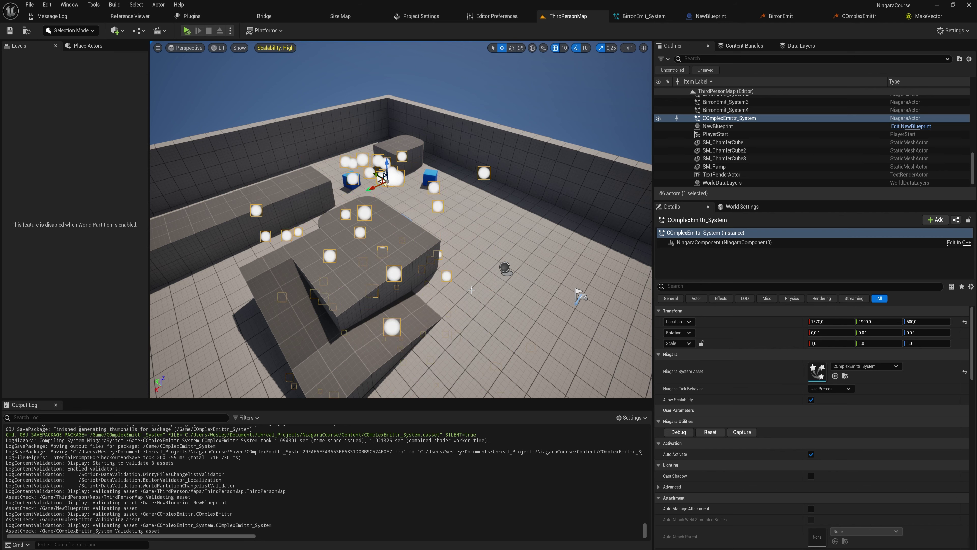
right_drag(525, 214, 535, 245)
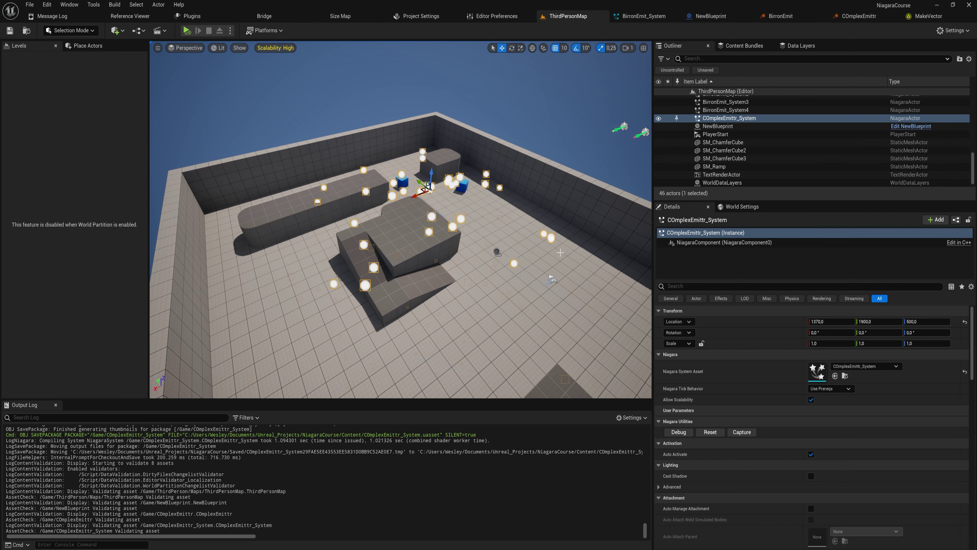
right_drag(535, 245, 560, 248)
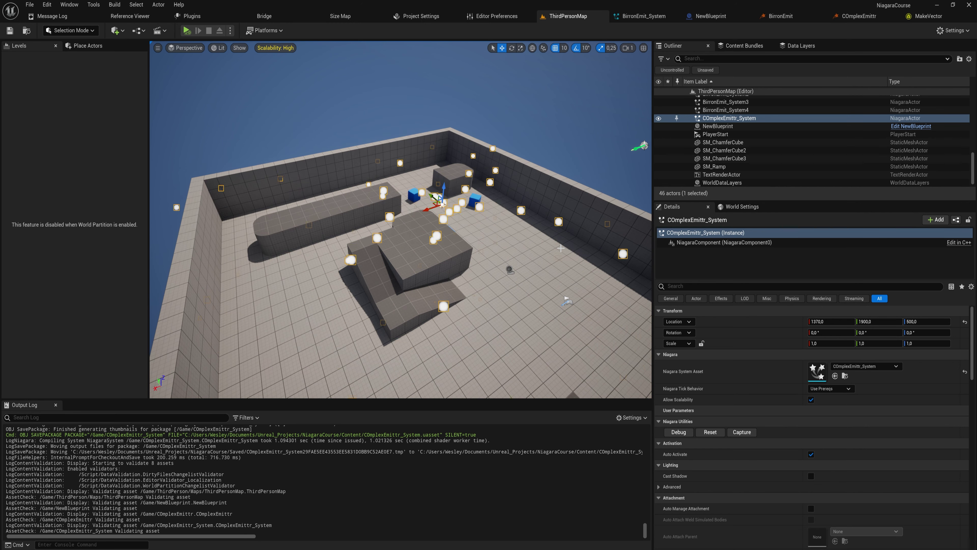
mouse_move(561, 249)
right_down()
mouse_move(543, 177)
mouse_move(561, 249)
mouse_move(568, 231)
right_up()
Step: Copy Add Velocity's Z Random Range Float, then turn Z into a Multiply Float
click(859, 16)
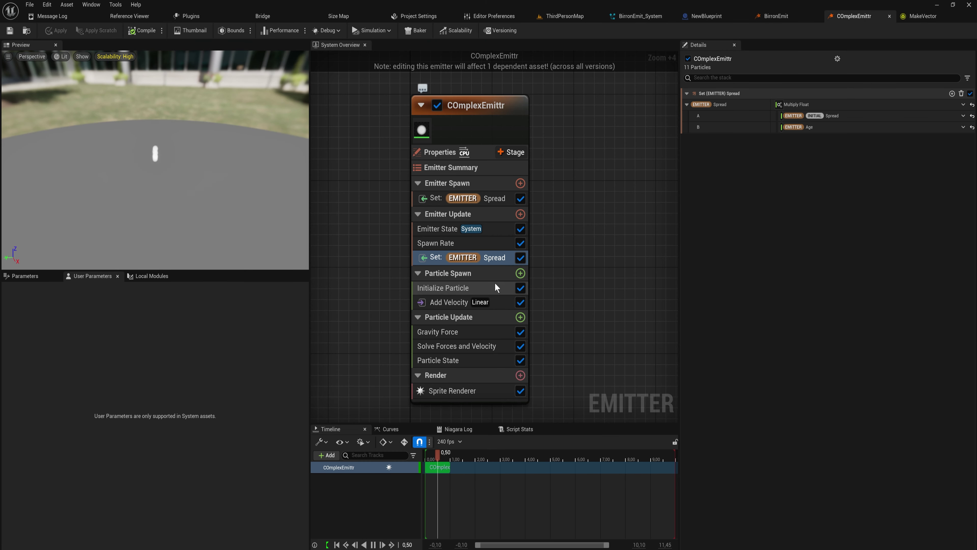
click(495, 297)
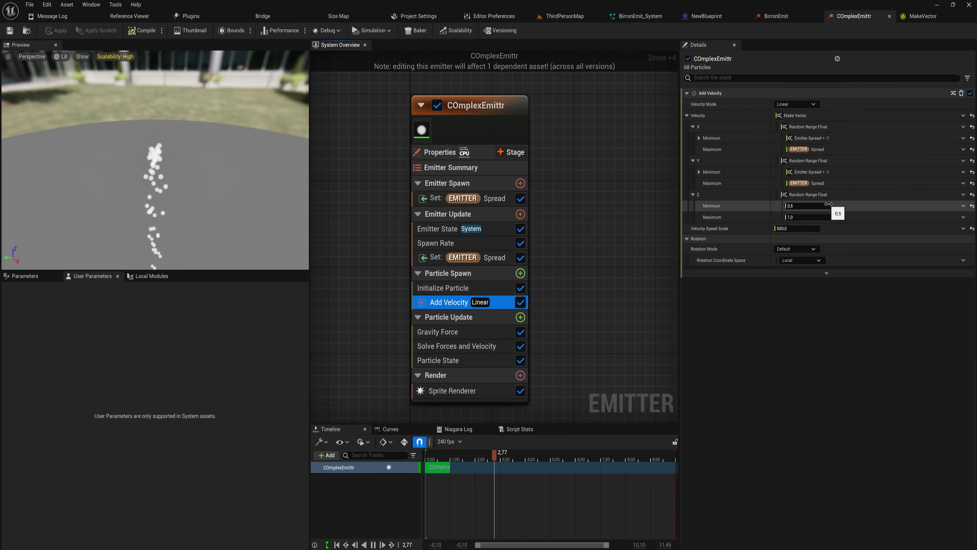
right_click(964, 195)
click(950, 262)
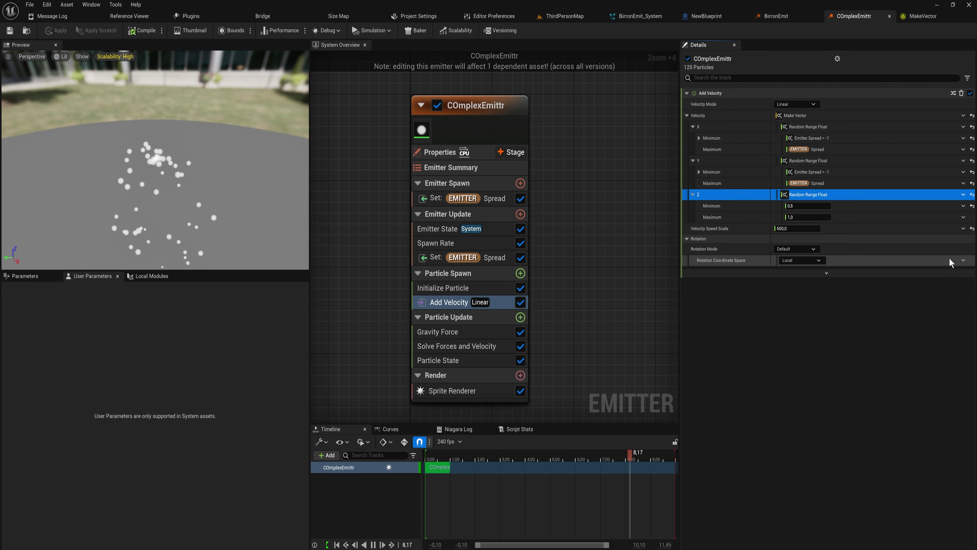
click(963, 194)
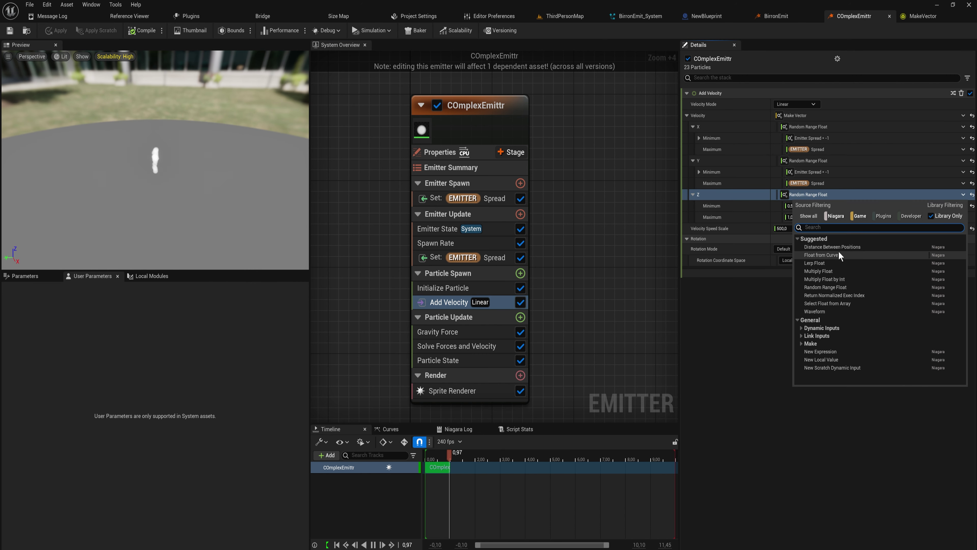
text(mulo)
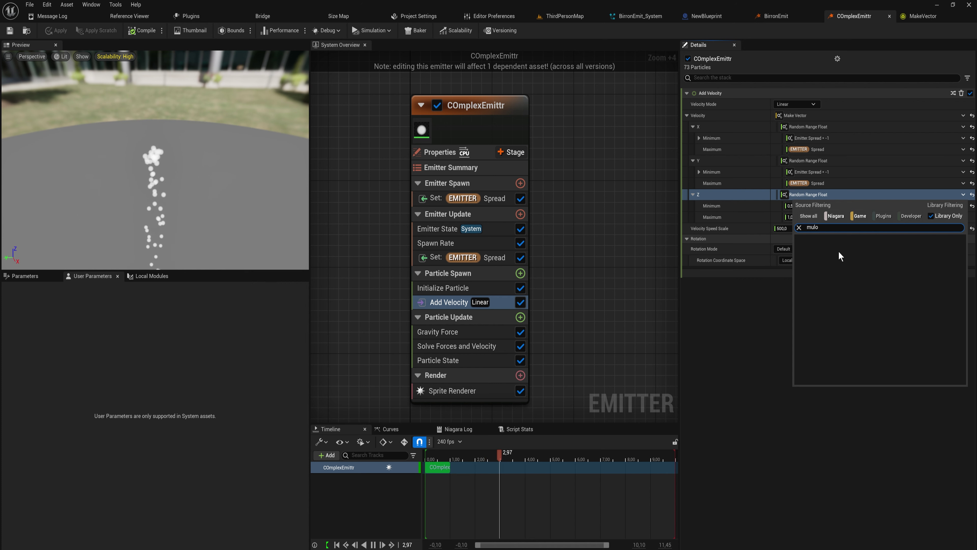
key(BackSpace)
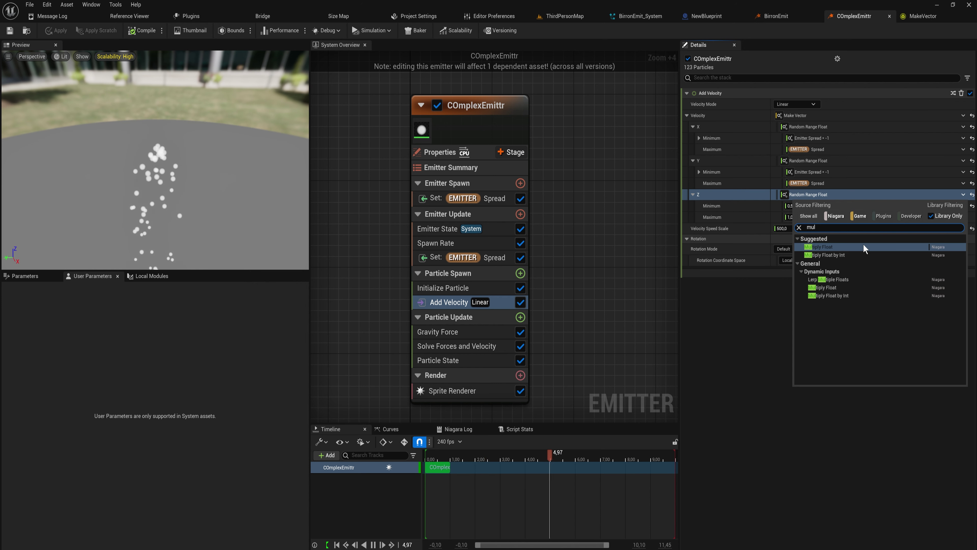
click(863, 248)
Step: Set A to EMITTER Age, paste the 0,5–1,0 random range into B, and apply
click(963, 206)
text(a)
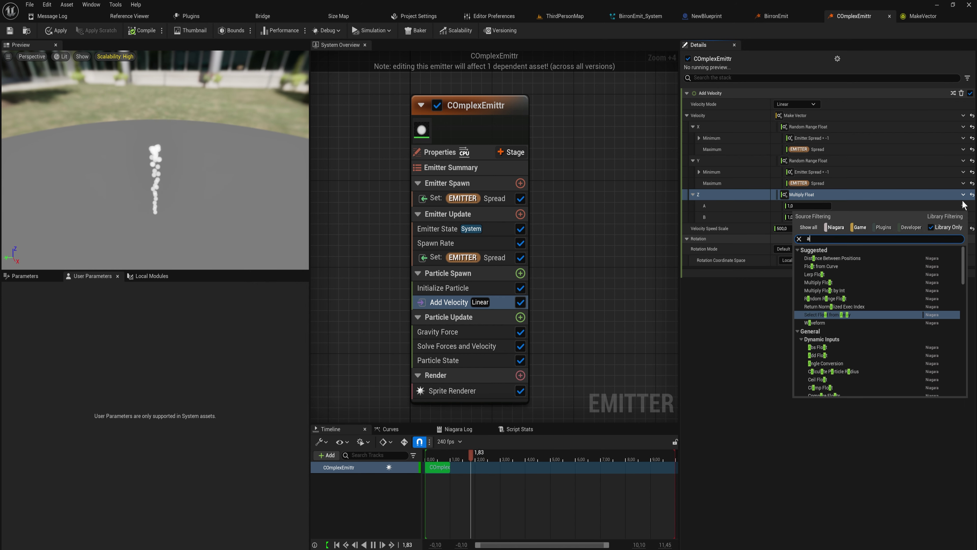
text(ge)
click(863, 264)
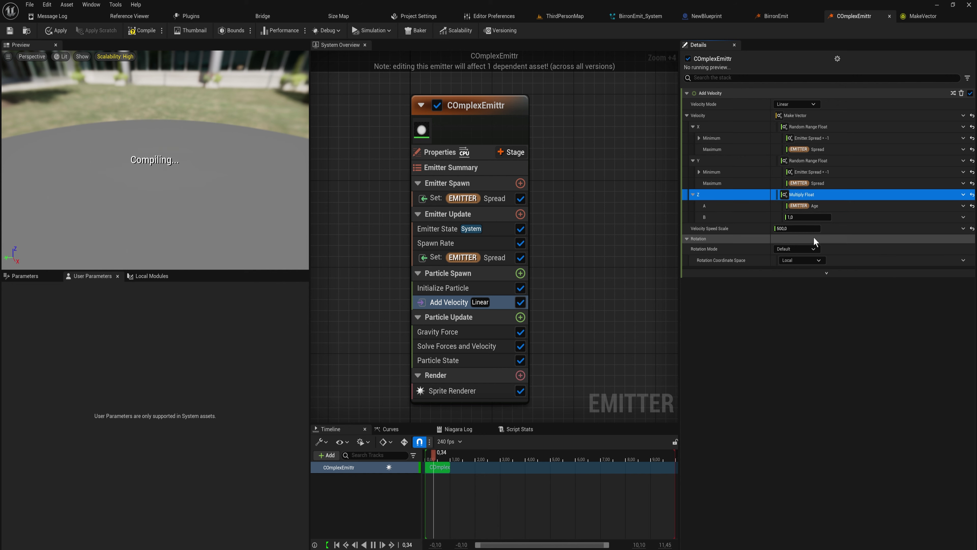
right_click(769, 223)
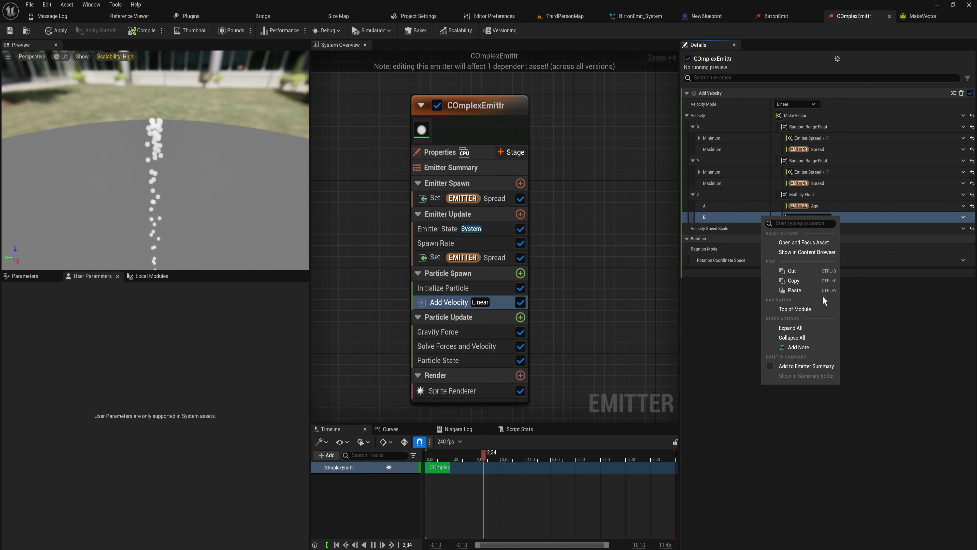
click(816, 288)
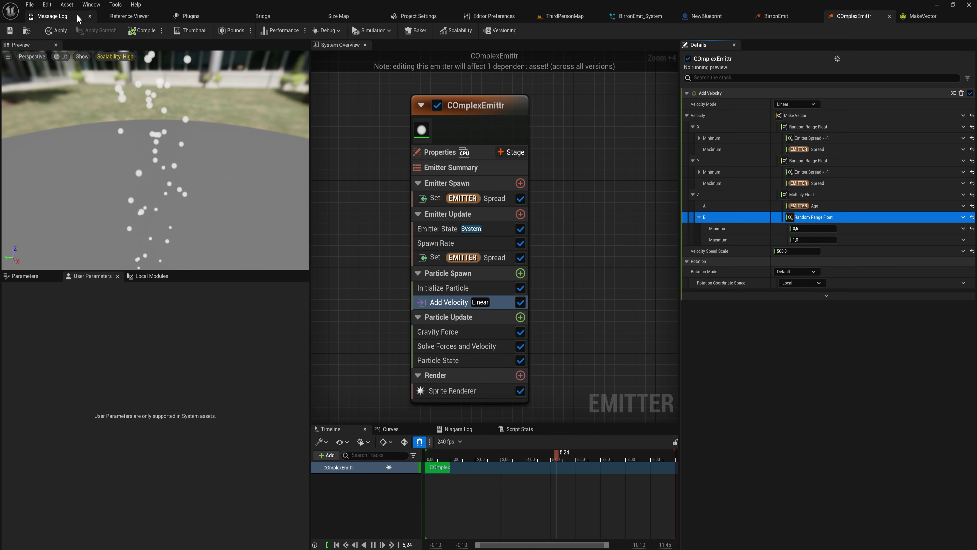
click(55, 30)
Step: Watch the particles rise in ThirdPersonMap, then delete the COmplexEmittr_System actor
click(565, 15)
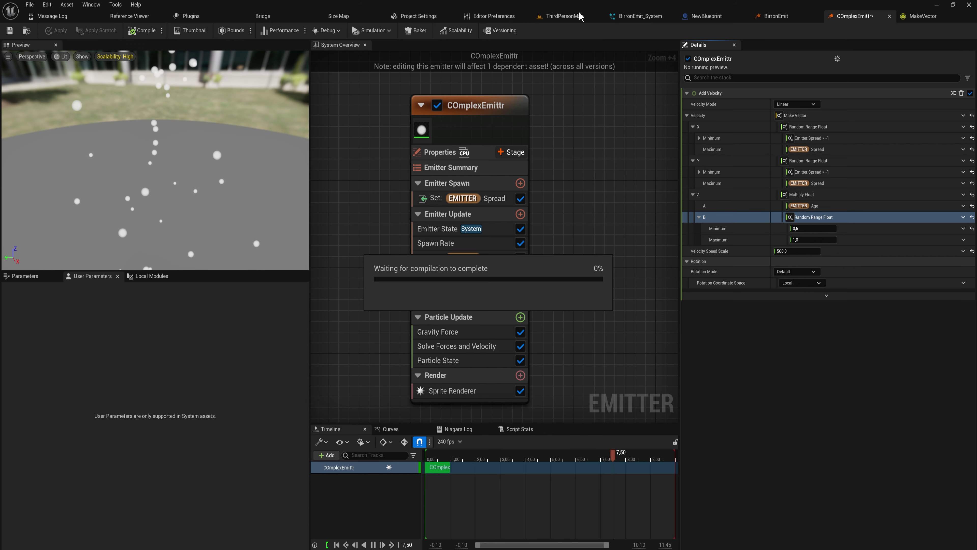
scroll(411, 115, down, 5)
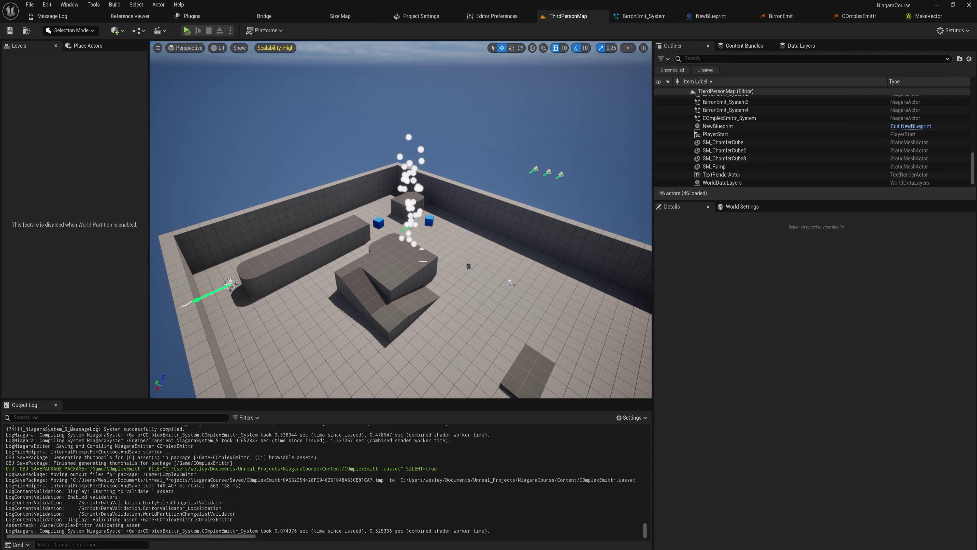
right_drag(410, 115, 412, 95)
scroll(410, 78, down, 3)
scroll(464, 329, up, 5)
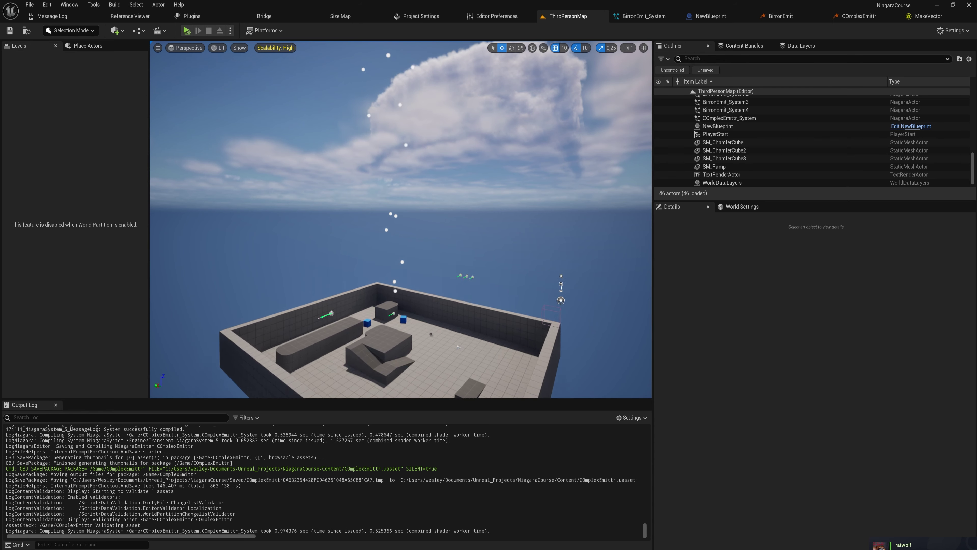
click(390, 315)
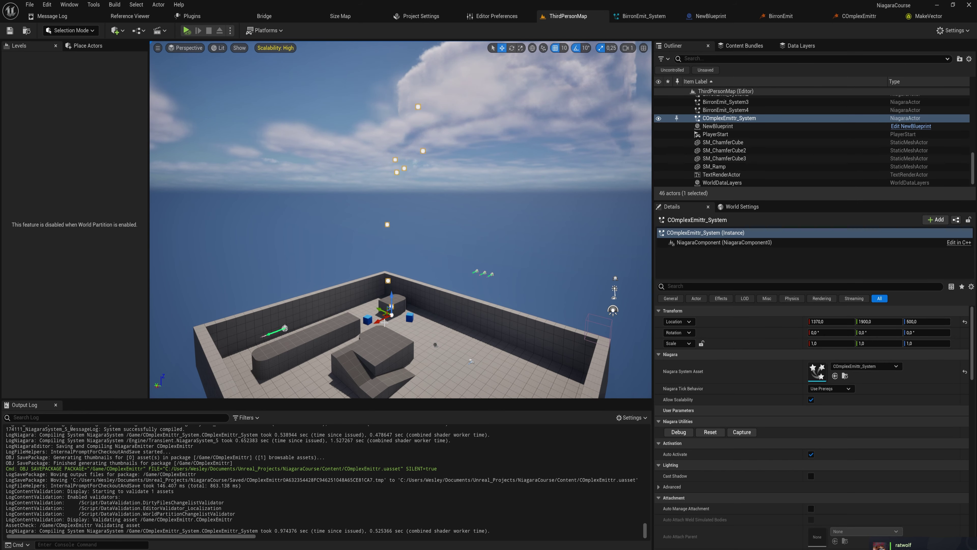
key(Delete)
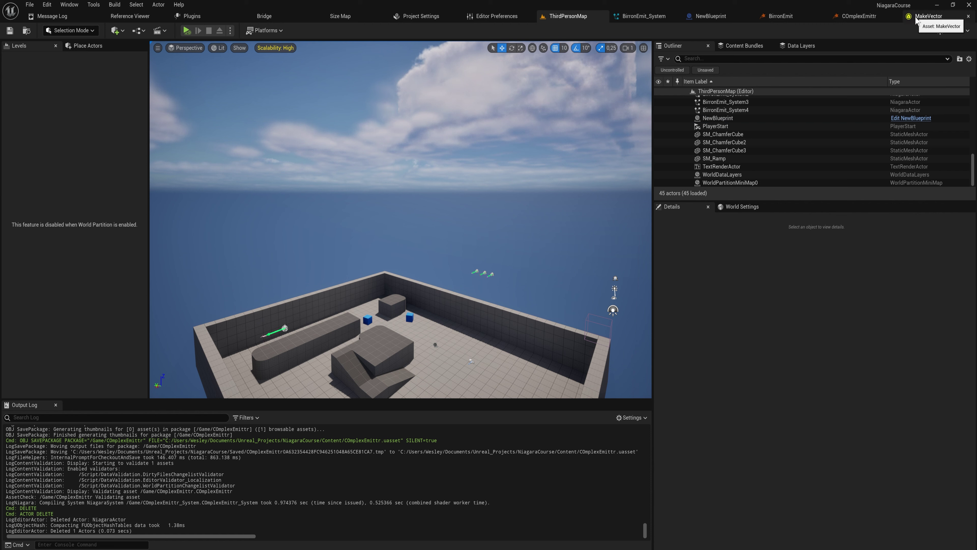
Step: In the COmplexEmittr emitter, search new Particle Update modules for 'rota'
click(861, 17)
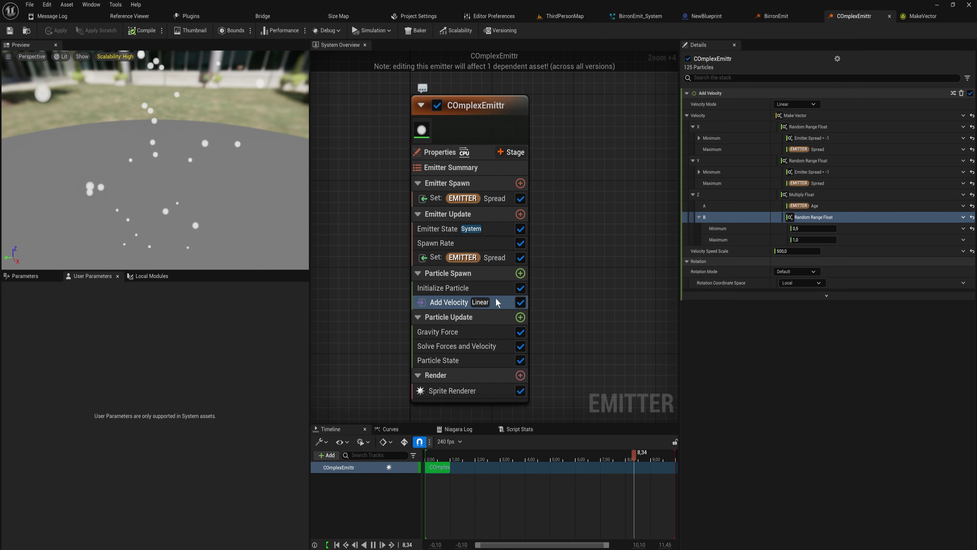
click(522, 317)
text(rota)
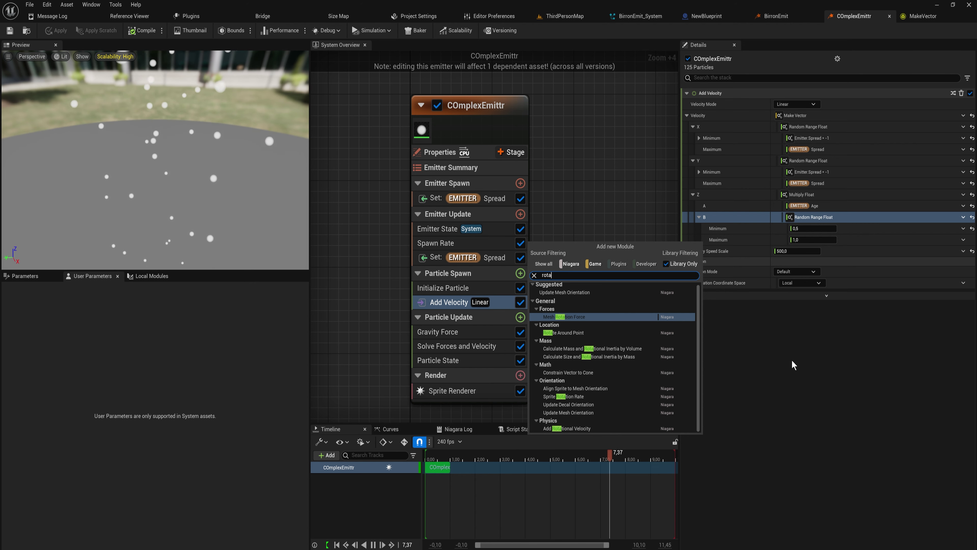
Step: Close the Add new Module search with Escape, leaving Particle Update unchanged
key(Escape)
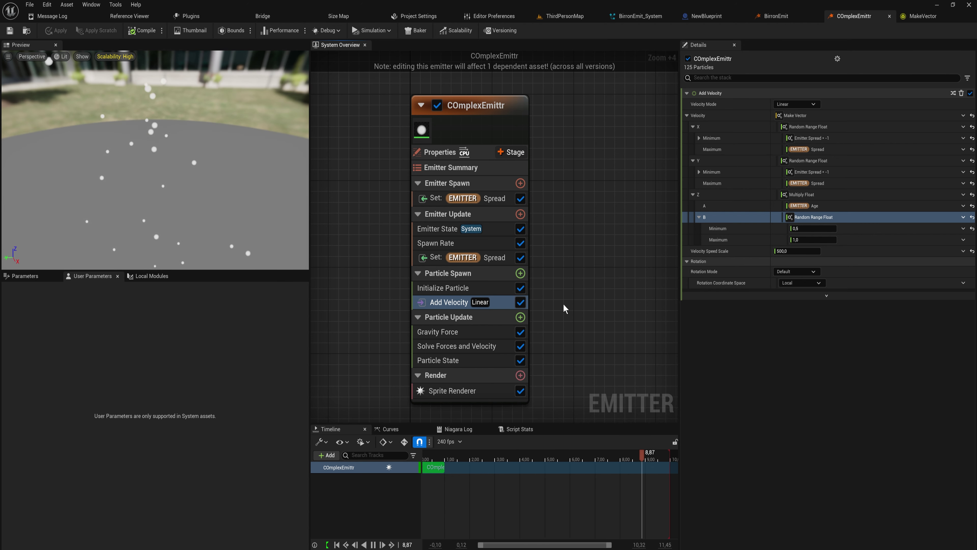